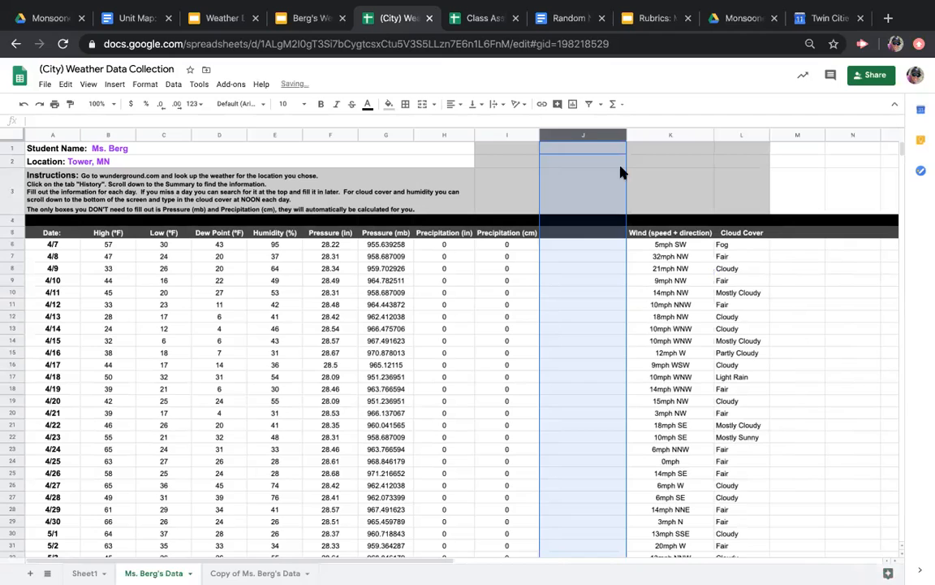
Enter the header "Wind Speed" in cell J5 of the empty column beside Precipitation (cm)
{"action": "left_click", "coordinate": [574, 235]}
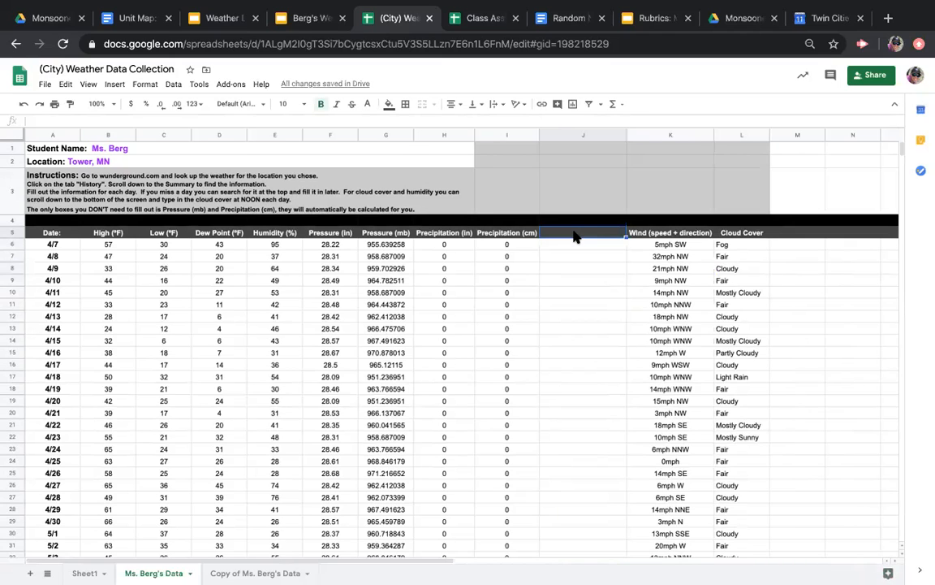
{"action": "type", "text": "Wind Speed"}
{"action": "key", "text": "Return"}
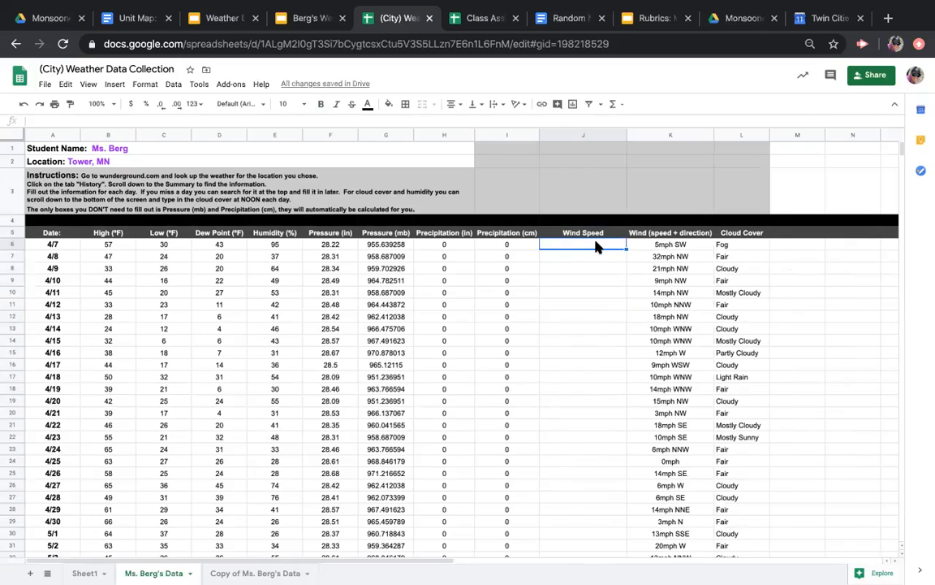
Enter the wind speeds 5, 32, 21 and 9 for 4/7 through 4/10 in the Wind Speed column
{"action": "type", "text": "5"}
{"action": "key", "text": "Return"}
{"action": "type", "text": "32"}
{"action": "key", "text": "Return"}
{"action": "type", "text": "21"}
{"action": "key", "text": "Return"}
{"action": "type", "text": "9"}
{"action": "key", "text": "Return"}
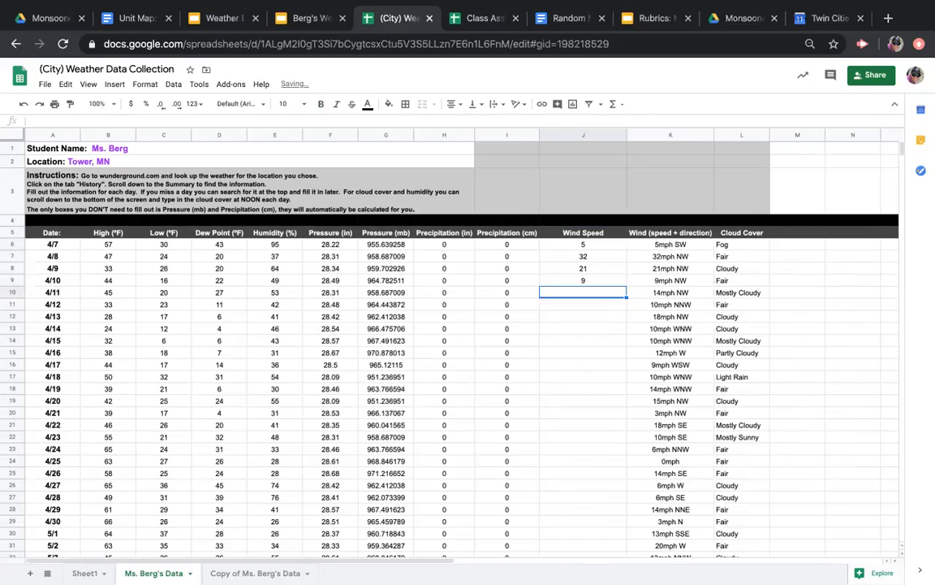
Fill in the Wind Speed values 14, 10, 18, 10, 10 and 12 for 4/11 through 4/16
{"action": "type", "text": "14"}
{"action": "key", "text": "Return"}
{"action": "type", "text": "10"}
{"action": "key", "text": "Return"}
{"action": "type", "text": "18"}
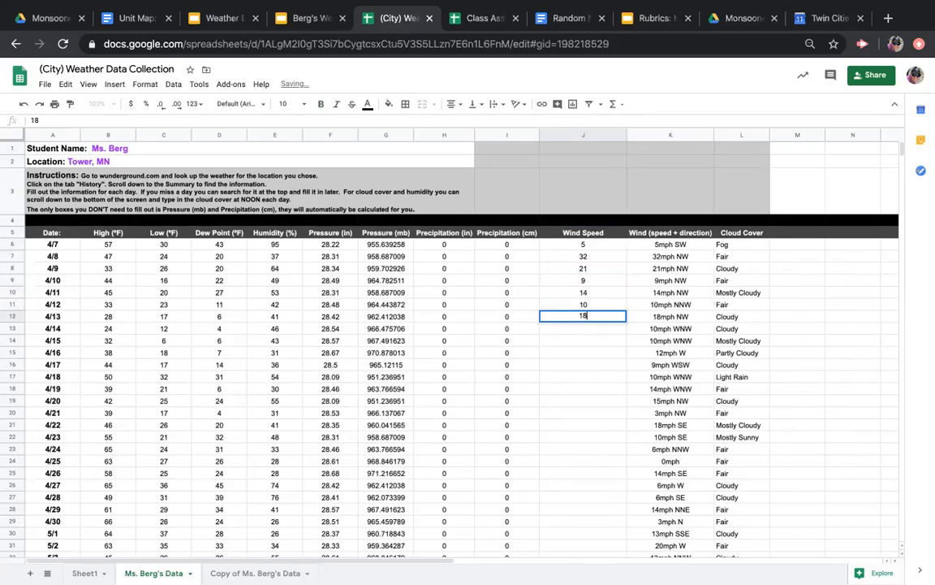
{"action": "key", "text": "Return"}
{"action": "type", "text": "10"}
{"action": "key", "text": "Return"}
{"action": "type", "text": "10"}
{"action": "key", "text": "Return"}
{"action": "type", "text": "12"}
{"action": "key", "text": "Return"}
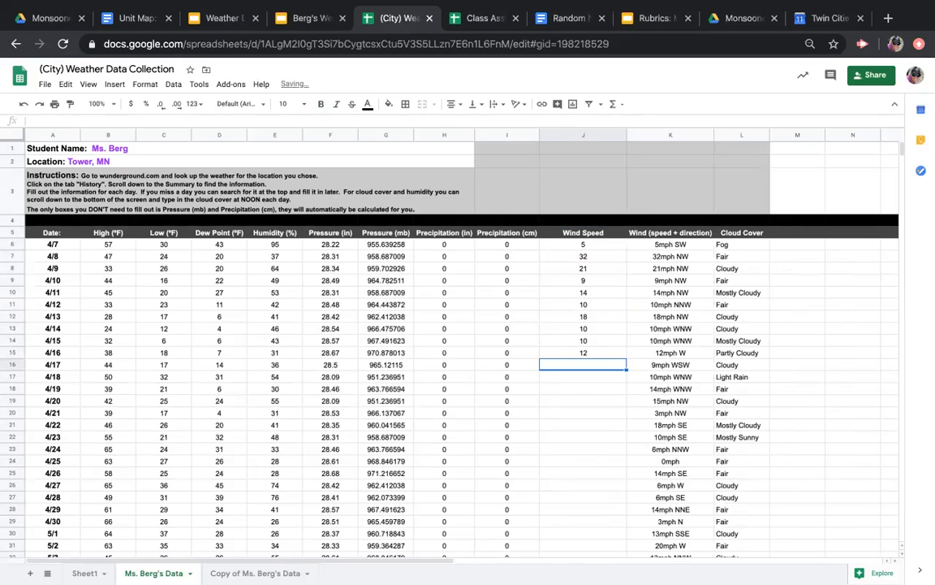
Fill in the Wind Speed values 9, 10, 14, 15 and 3 for 4/17 through 4/21
{"action": "type", "text": "9"}
{"action": "key", "text": "Return"}
{"action": "type", "text": "10"}
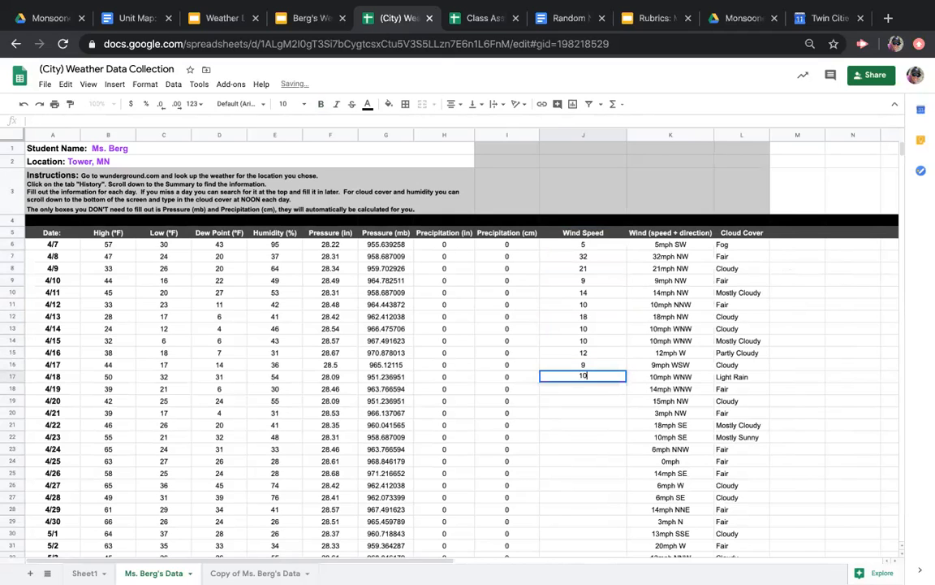
{"action": "key", "text": "Return"}
{"action": "type", "text": "14"}
{"action": "key", "text": "Return"}
{"action": "type", "text": "15"}
{"action": "key", "text": "Return"}
{"action": "type", "text": "3"}
{"action": "key", "text": "Return"}
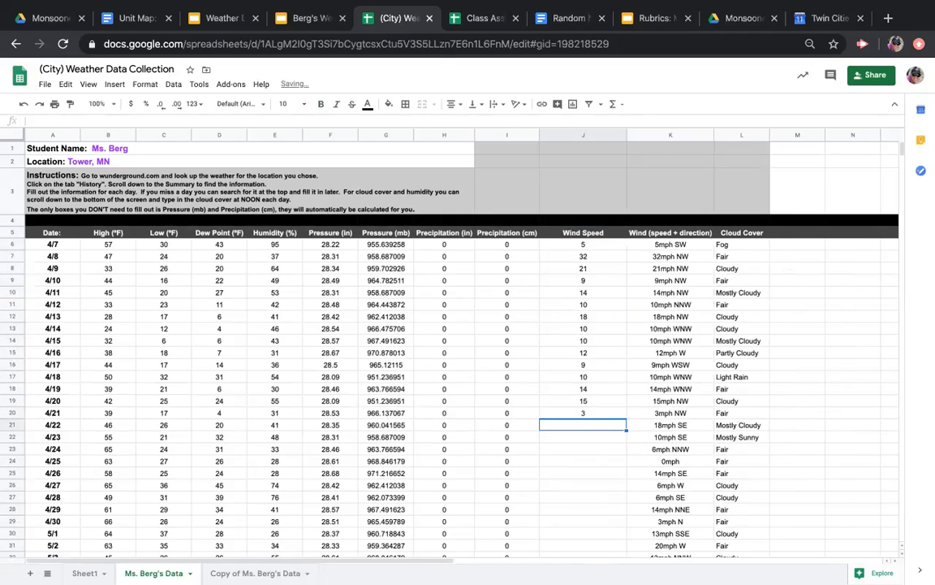
Fill in the Wind Speed values 18, 10 and 6 for 4/22 through 4/24
{"action": "type", "text": "18"}
{"action": "key", "text": "Return"}
{"action": "type", "text": "10"}
{"action": "key", "text": "Return"}
{"action": "type", "text": "6"}
{"action": "key", "text": "Return"}
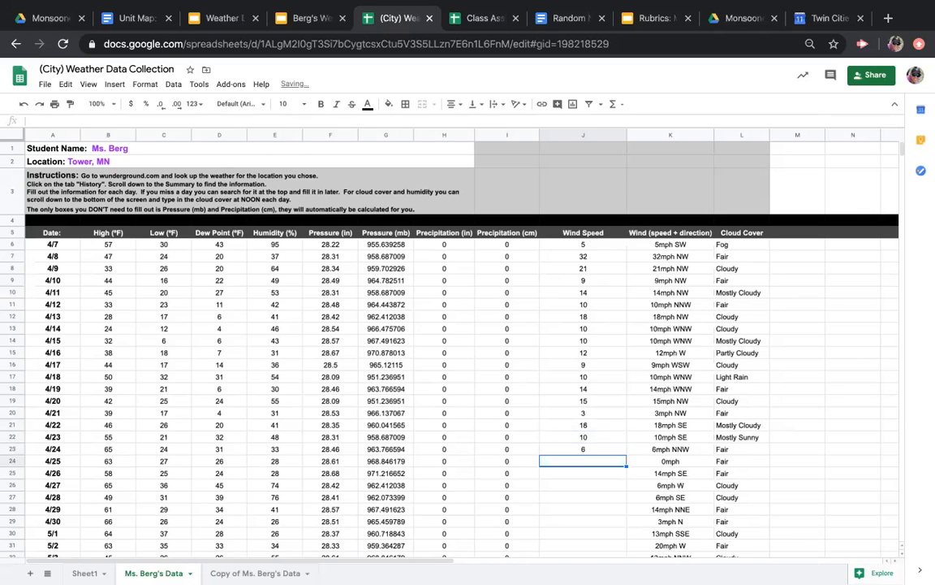
Fill in the Wind Speed values 0, 14, 6, 6, 14, 3 and 13 for 4/25 through 5/1
{"action": "type", "text": "0"}
{"action": "key", "text": "Return"}
{"action": "type", "text": "14"}
{"action": "key", "text": "Return"}
{"action": "type", "text": "6"}
{"action": "key", "text": "Return"}
{"action": "type", "text": "6"}
{"action": "key", "text": "Return"}
{"action": "type", "text": "14"}
{"action": "key", "text": "Return"}
{"action": "type", "text": "3"}
{"action": "key", "text": "Return"}
{"action": "type", "text": "13"}
{"action": "key", "text": "Return"}
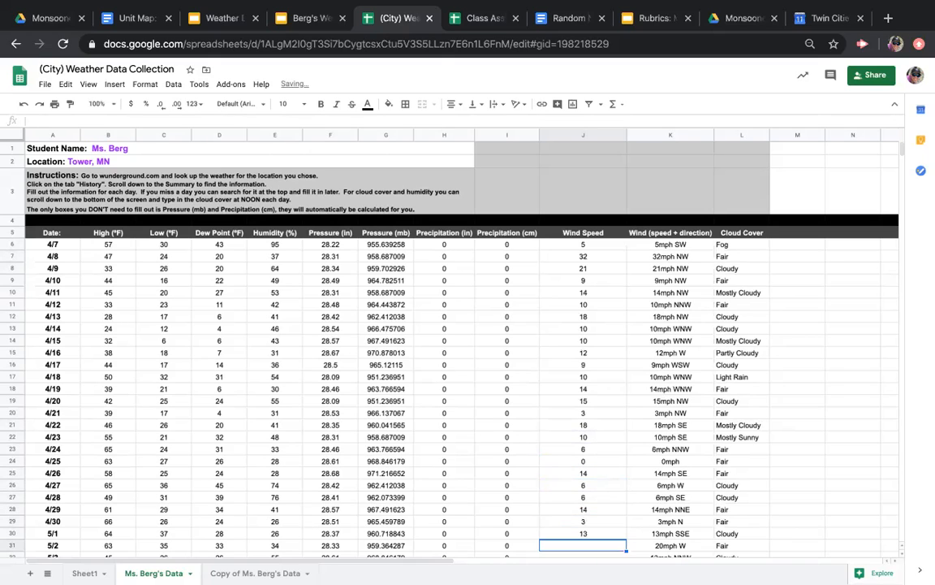
Complete the Wind Speed column with 20, 13, 8, 6 and 13 for 5/2 through 5/6
{"action": "type", "text": "20"}
{"action": "key", "text": "Return"}
{"action": "type", "text": "13"}
{"action": "key", "text": "Return"}
{"action": "type", "text": "8"}
{"action": "key", "text": "Return"}
{"action": "type", "text": "6"}
{"action": "key", "text": "Return"}
{"action": "type", "text": "13"}
{"action": "key", "text": "Return"}
{"action": "key", "text": "Up"}
{"action": "key", "text": "Up"}
{"action": "key", "text": "Up"}
{"action": "key", "text": "Up"}
{"action": "key", "text": "Up"}
{"action": "key", "text": "Up"}
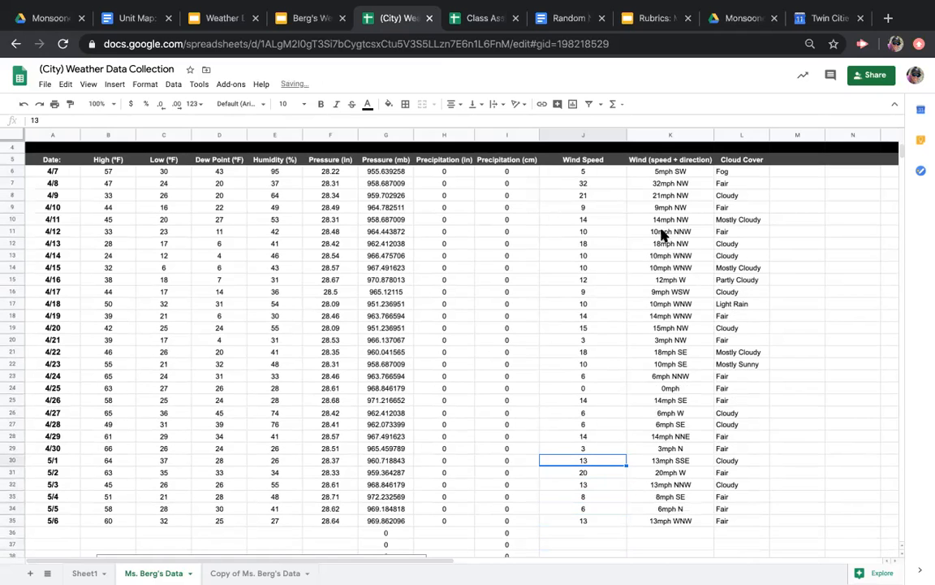
Insert a chart from the Date, Pressure (mb) and Wind Speed columns, using rows 5 to 35 including the headers
{"action": "scroll", "coordinate": [582, 307], "scroll_direction": "up", "scroll_amount": 2}
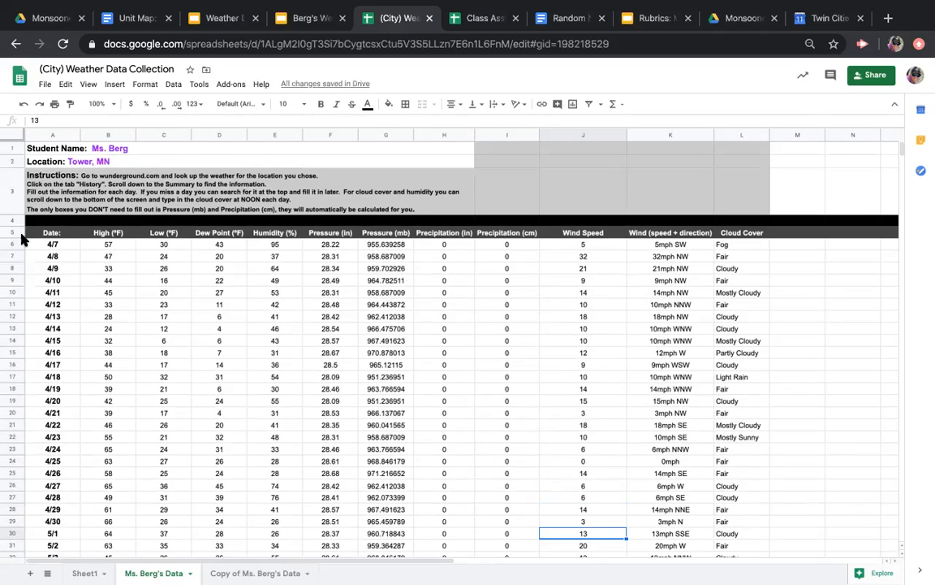
{"action": "left_click_drag", "start_coordinate": [50, 235], "coordinate": [56, 524]}
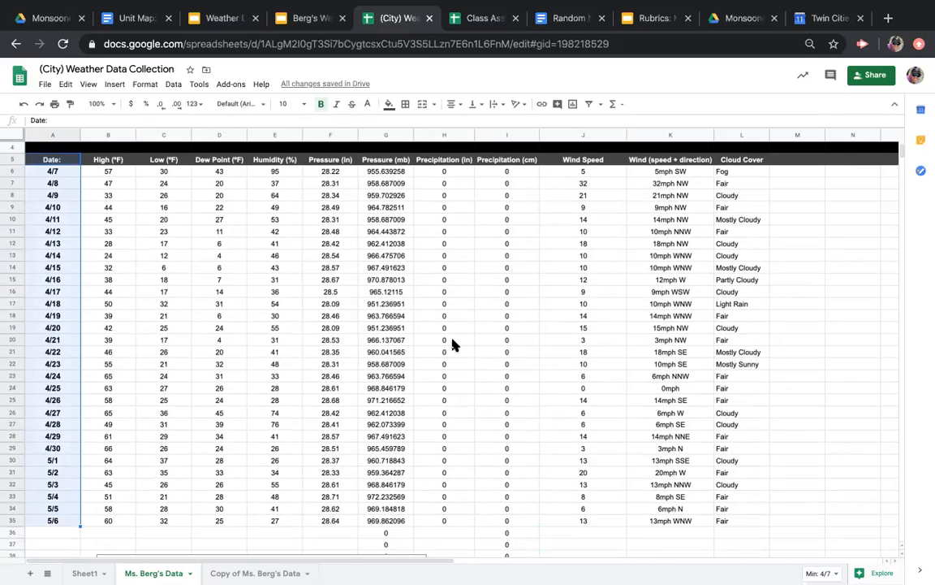
{"action": "scroll", "coordinate": [483, 357], "scroll_direction": "up", "scroll_amount": 2}
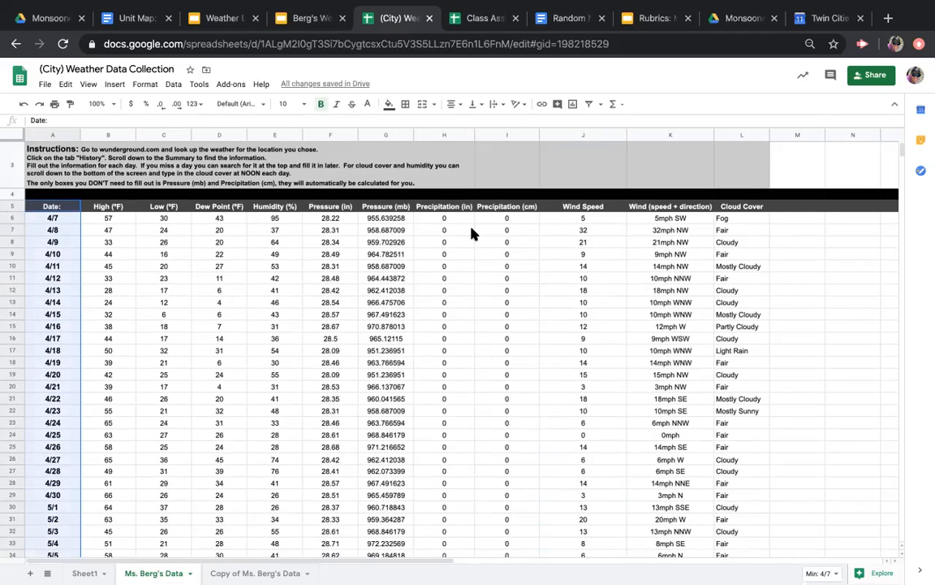
{"action": "left_click_drag", "start_coordinate": [388, 213], "coordinate": [389, 427]}
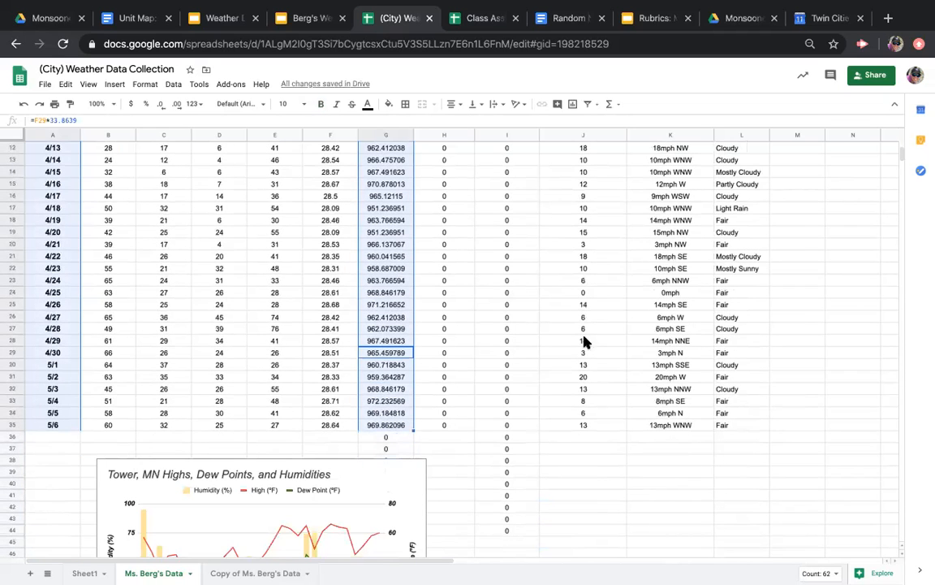
{"action": "scroll", "coordinate": [608, 322], "scroll_direction": "up", "scroll_amount": 5}
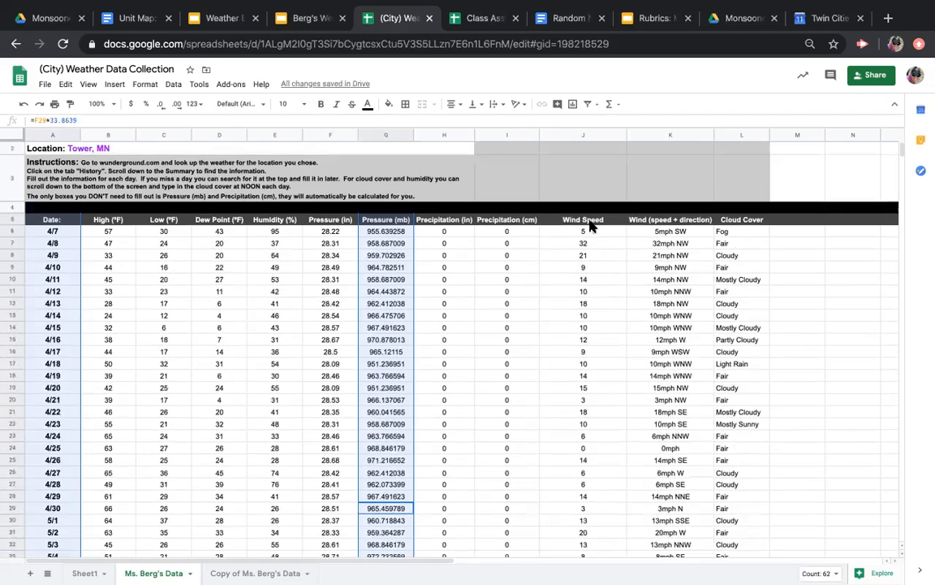
{"action": "left_click", "coordinate": [590, 224], "text": "ctrl"}
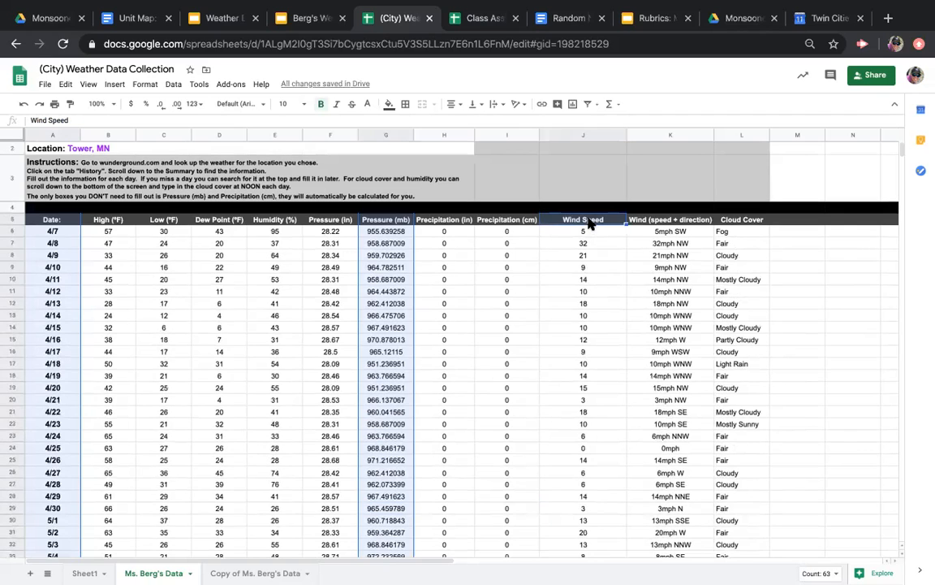
{"action": "left_click_drag", "start_coordinate": [590, 224], "coordinate": [588, 414]}
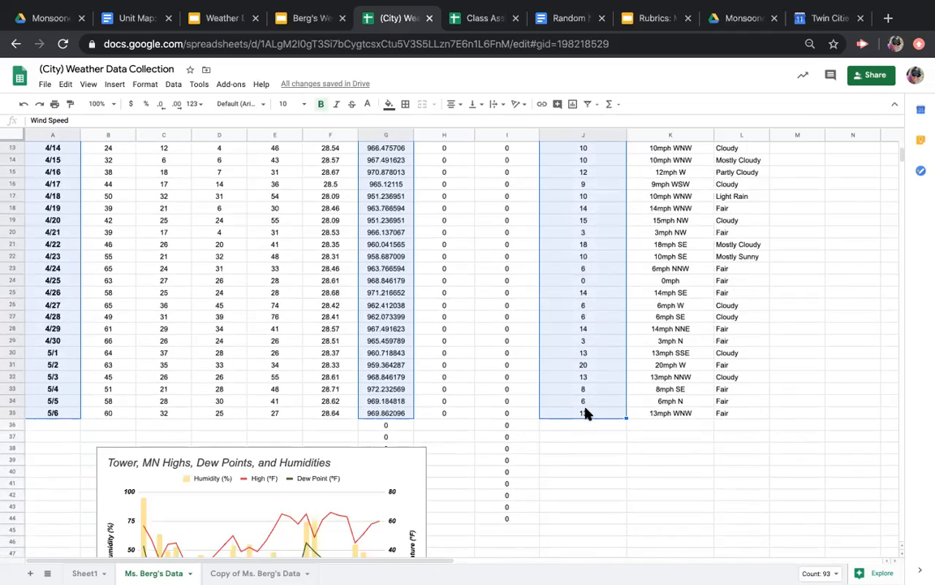
{"action": "scroll", "coordinate": [586, 412], "scroll_direction": "up", "scroll_amount": 5}
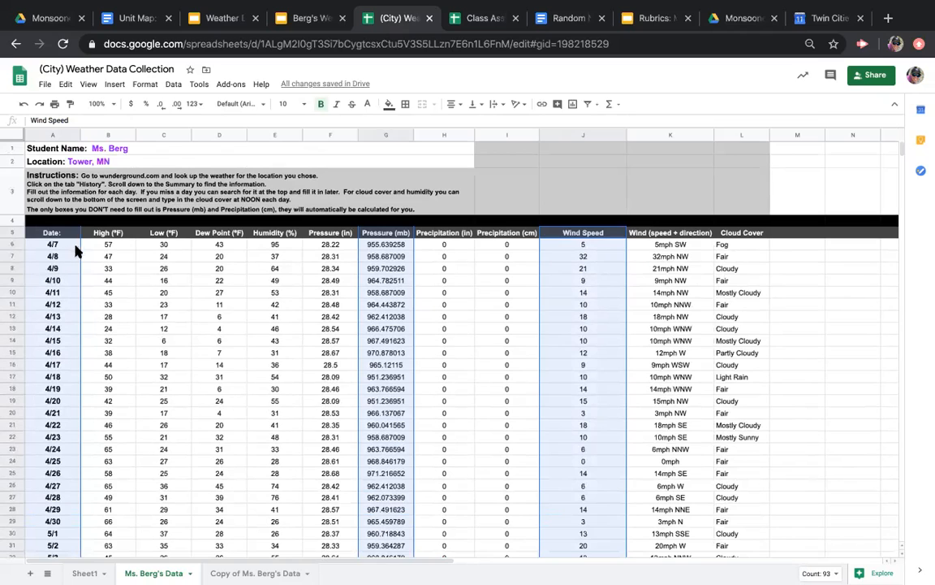
{"action": "left_click", "coordinate": [573, 105]}
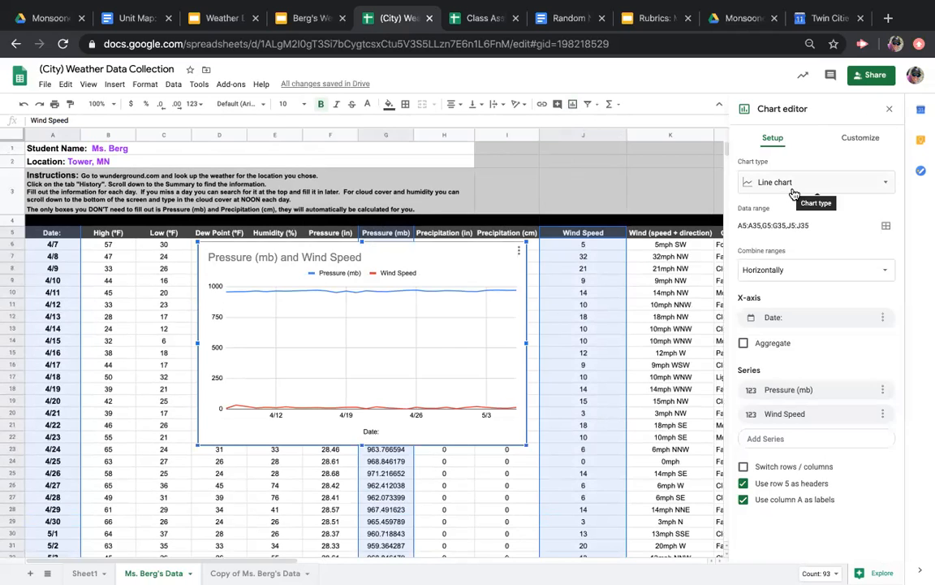
Change the color of the chart's Pressure (mb) series to purple
{"action": "left_click", "coordinate": [873, 143]}
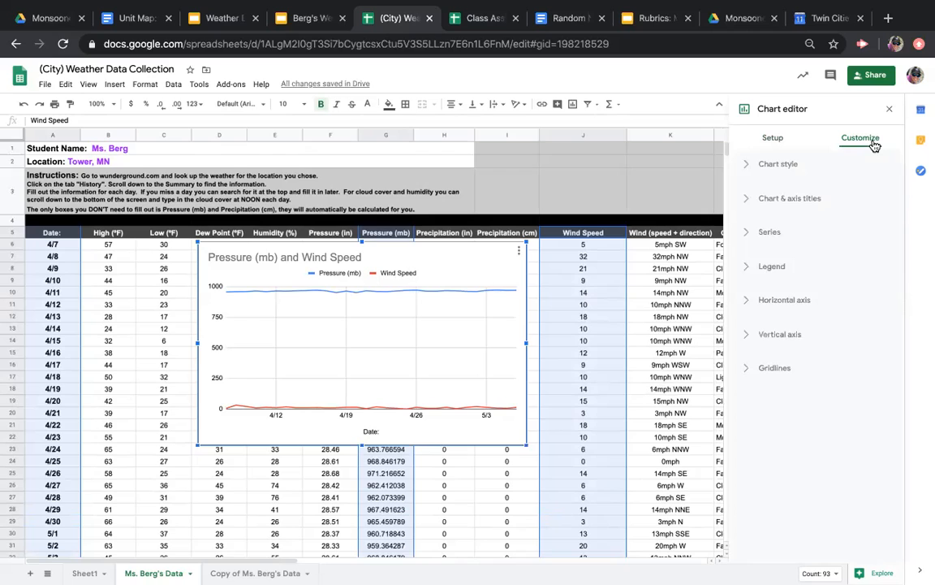
{"action": "left_click", "coordinate": [748, 235]}
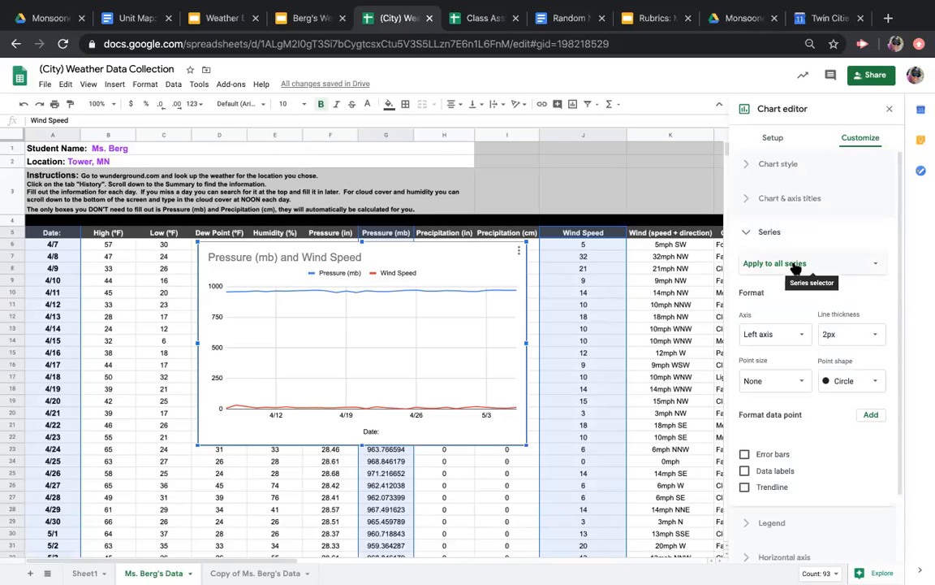
{"action": "left_click", "coordinate": [795, 265]}
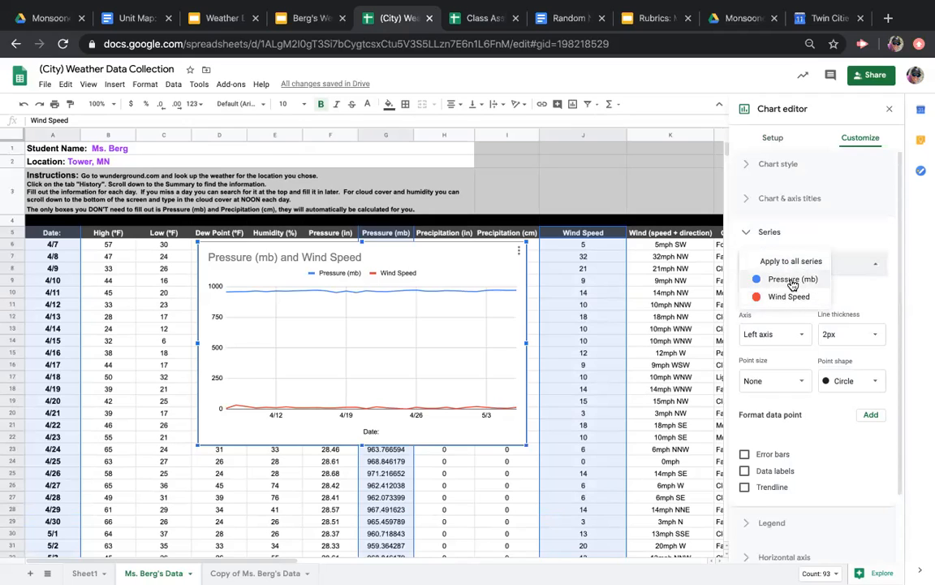
{"action": "left_click", "coordinate": [793, 279]}
{"action": "left_click", "coordinate": [760, 334]}
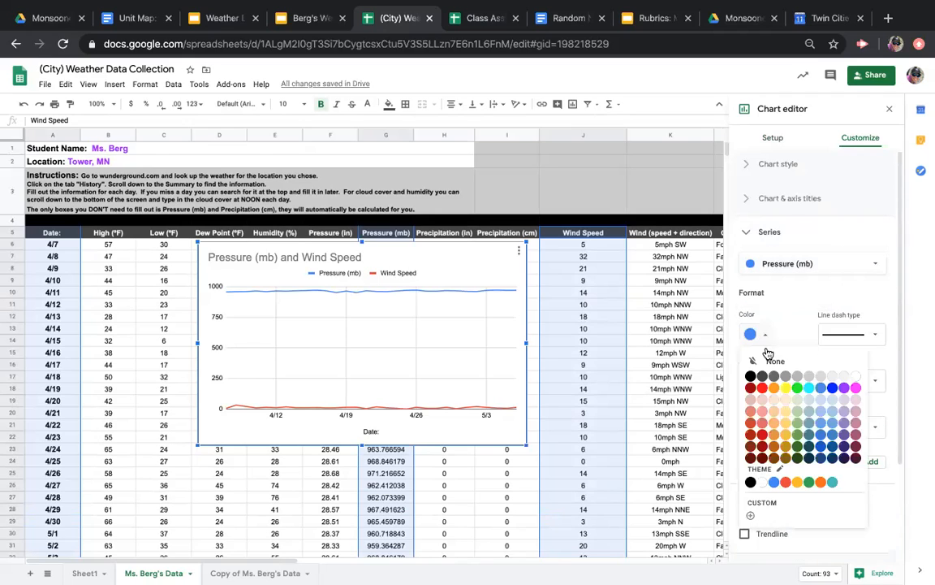
{"action": "left_click", "coordinate": [844, 388]}
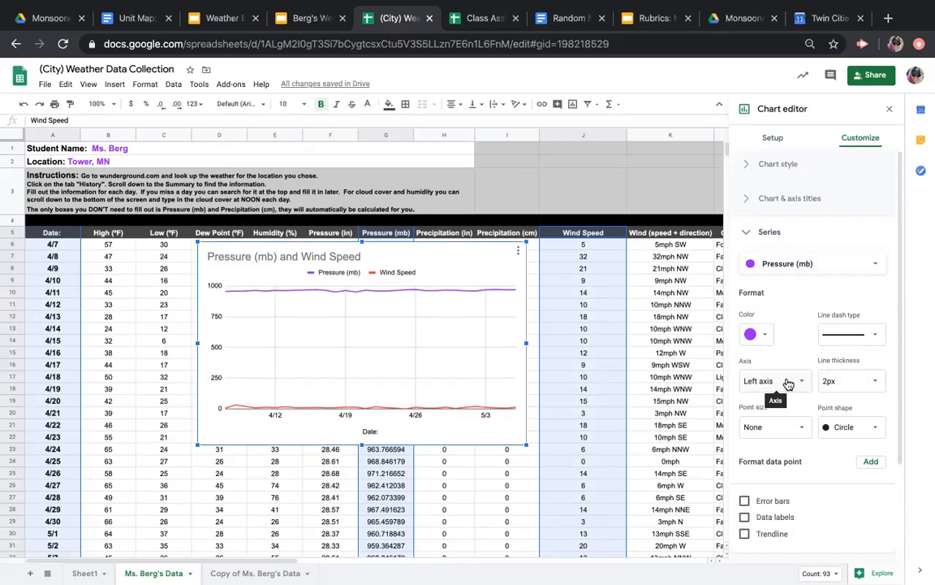
Color the chart's Wind Speed series cornflower blue and assign it to the right axis
{"action": "left_click", "coordinate": [735, 266]}
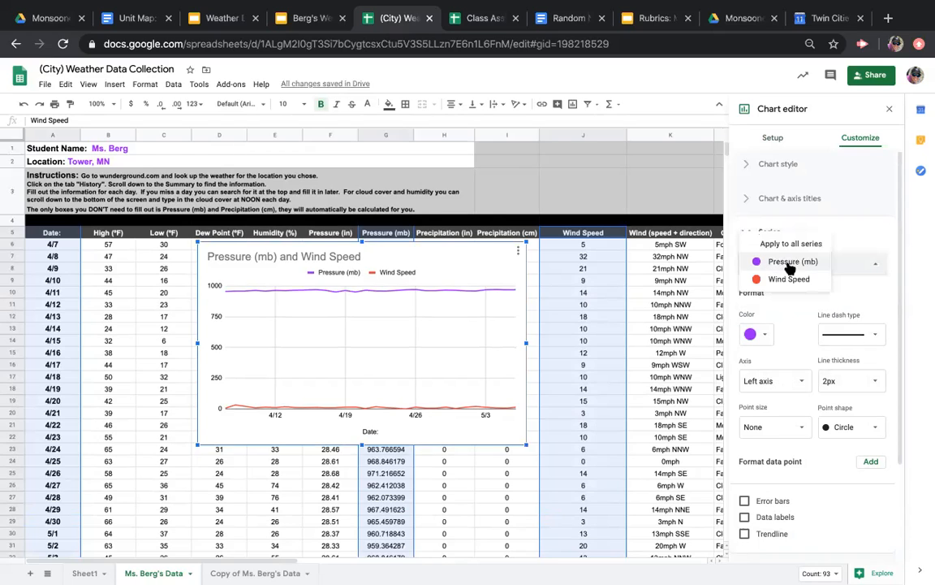
{"action": "left_click", "coordinate": [785, 280]}
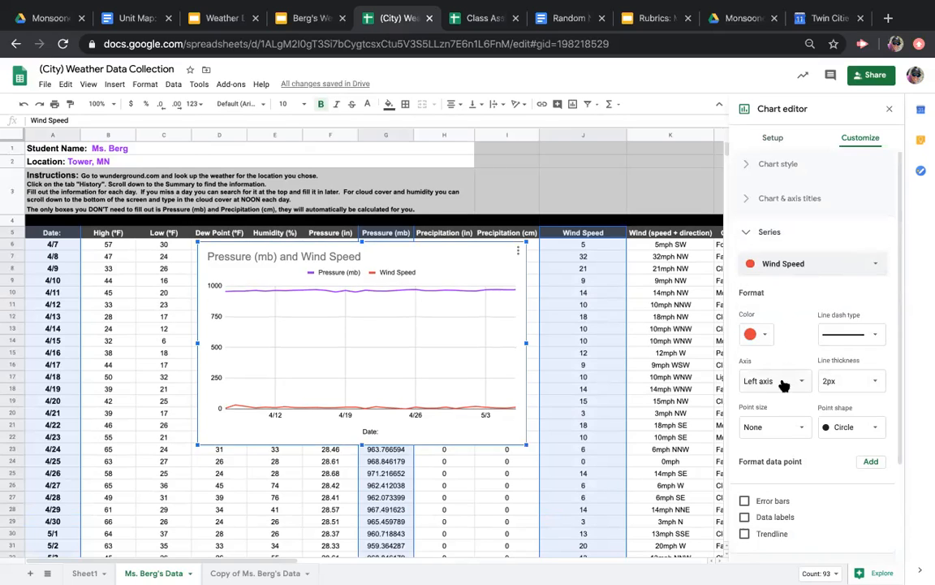
{"action": "left_click", "coordinate": [765, 340]}
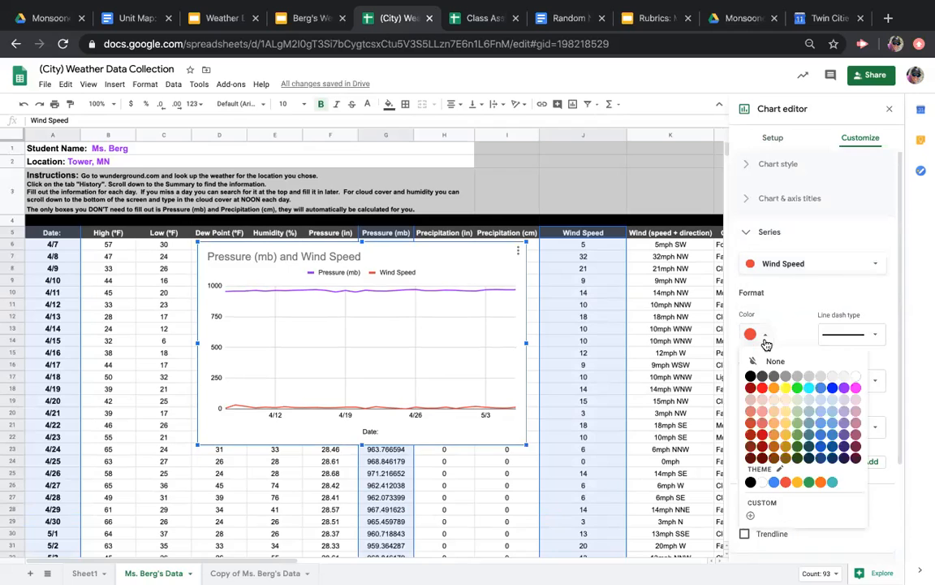
{"action": "left_click", "coordinate": [821, 388]}
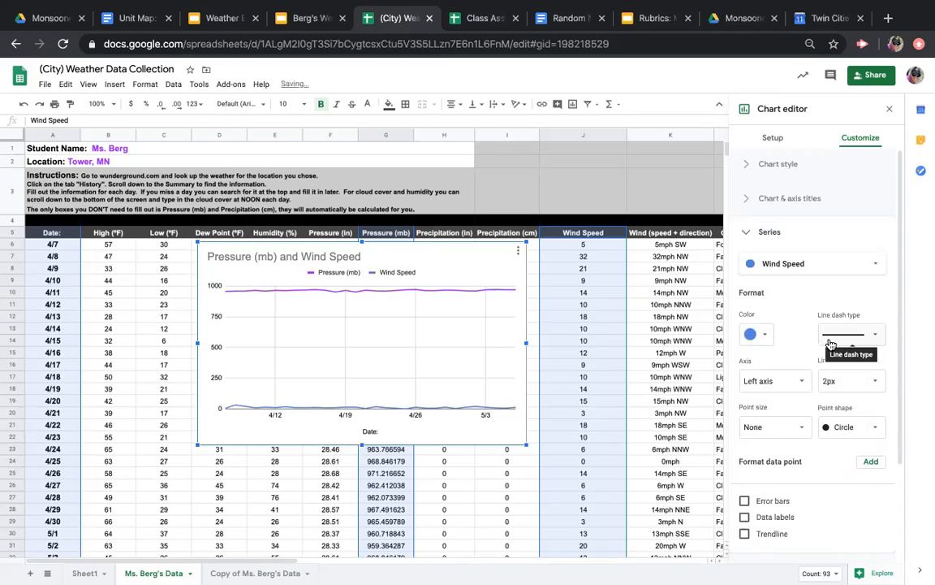
{"action": "left_click", "coordinate": [774, 382]}
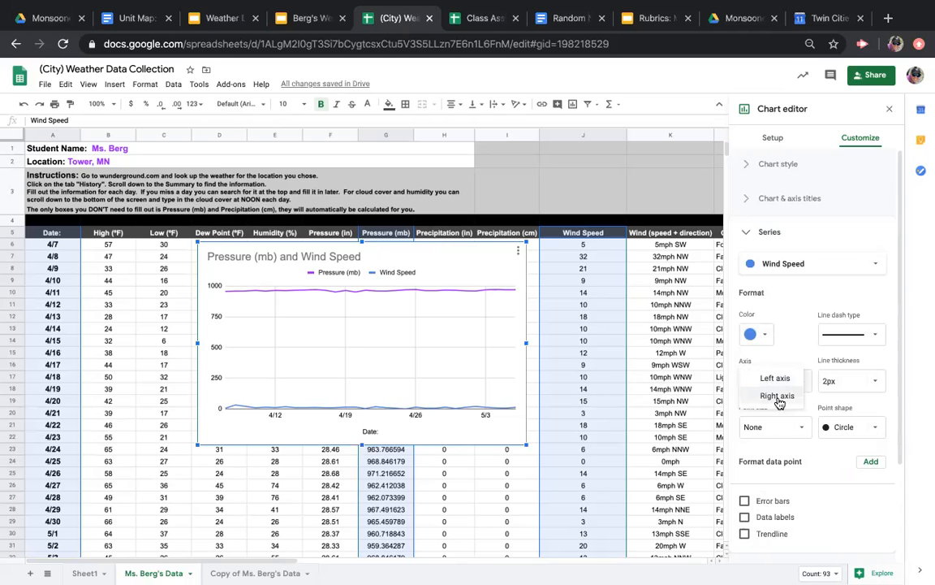
{"action": "left_click", "coordinate": [778, 397]}
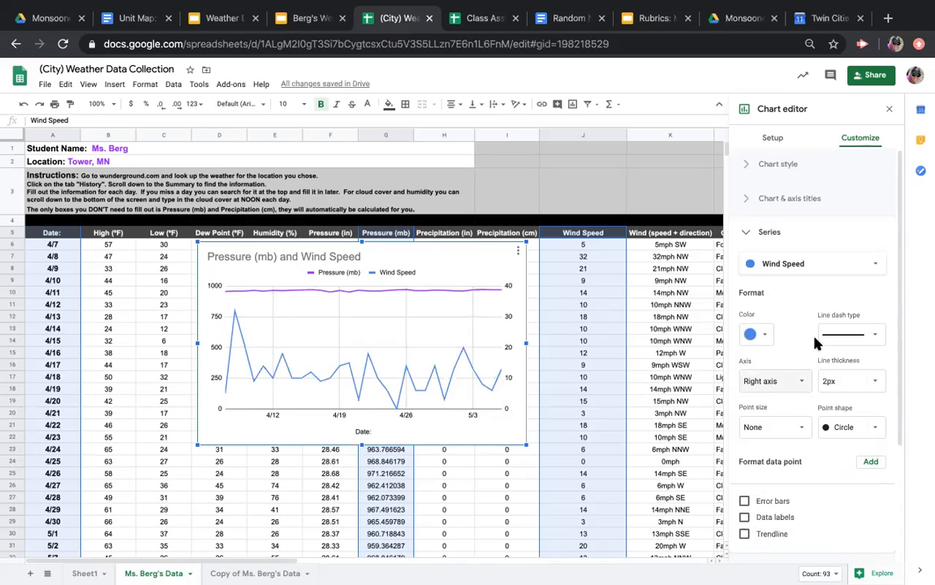
Change the chart title text to "Tower, MN Pressure and Wind Speed"
{"action": "left_click", "coordinate": [751, 235]}
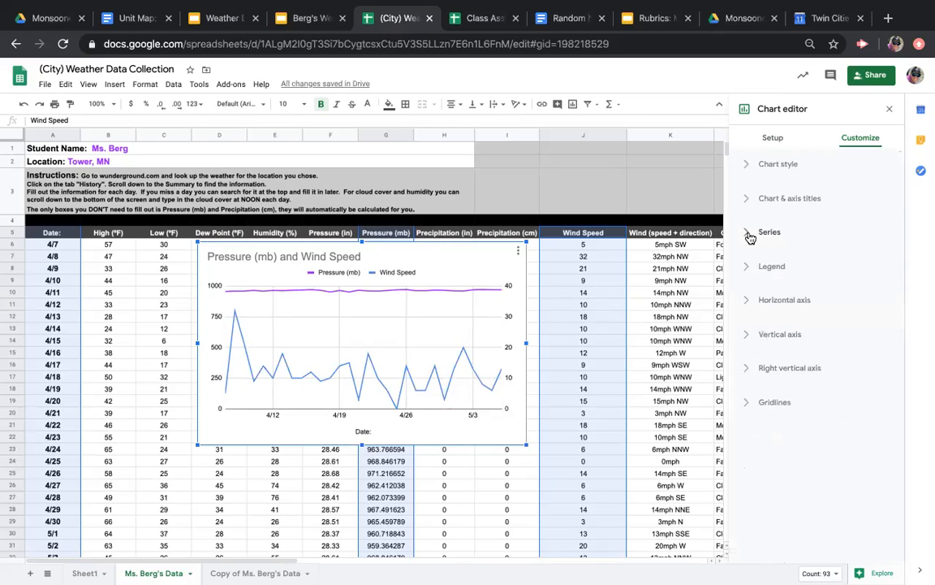
{"action": "left_click", "coordinate": [746, 201]}
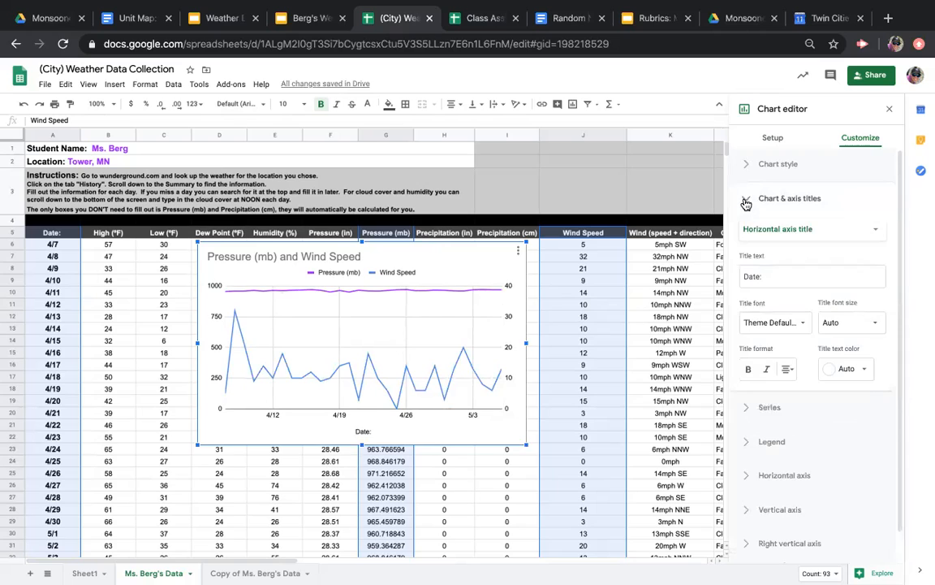
{"action": "left_click", "coordinate": [737, 233]}
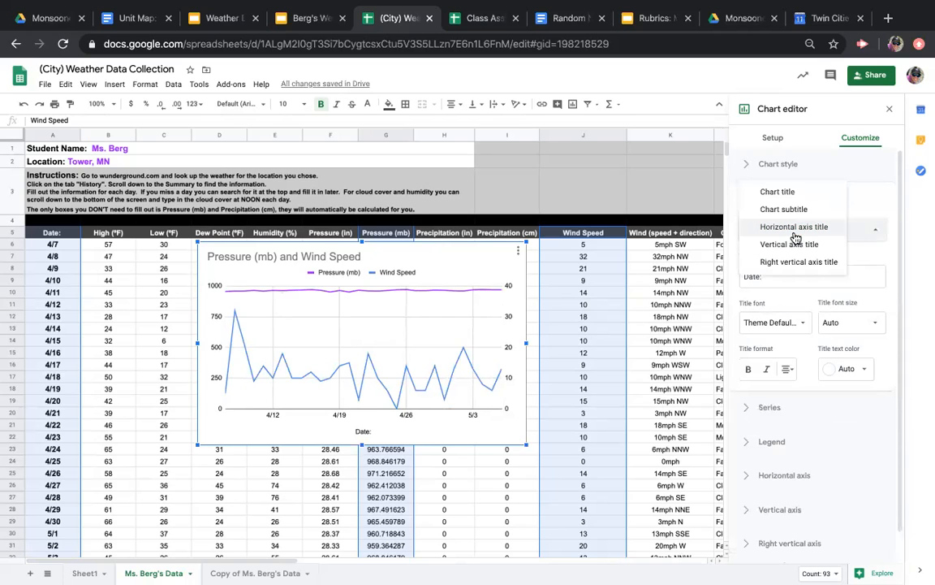
{"action": "left_click", "coordinate": [777, 192]}
{"action": "left_click", "coordinate": [767, 284]}
{"action": "triple_click", "coordinate": [766, 285]}
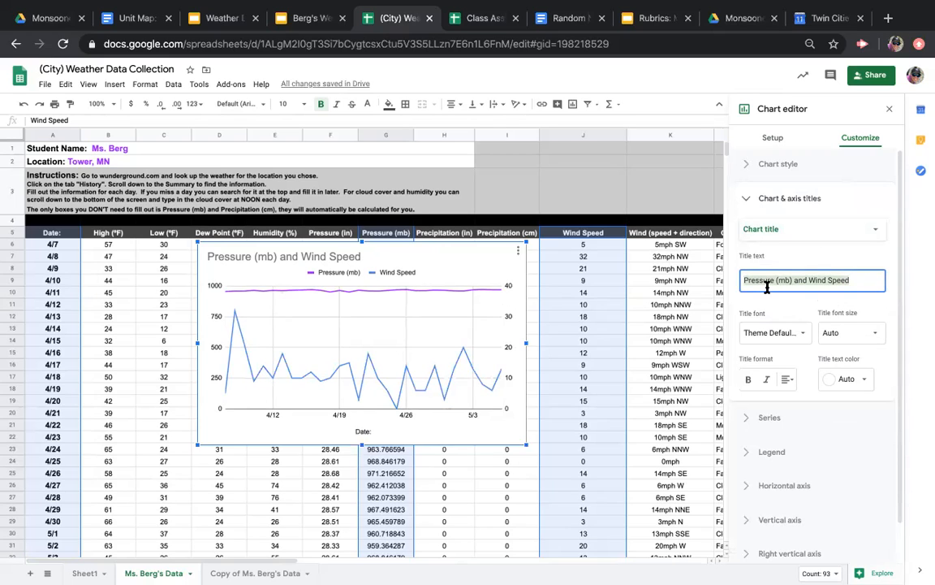
{"action": "type", "text": "Tower, MN"}
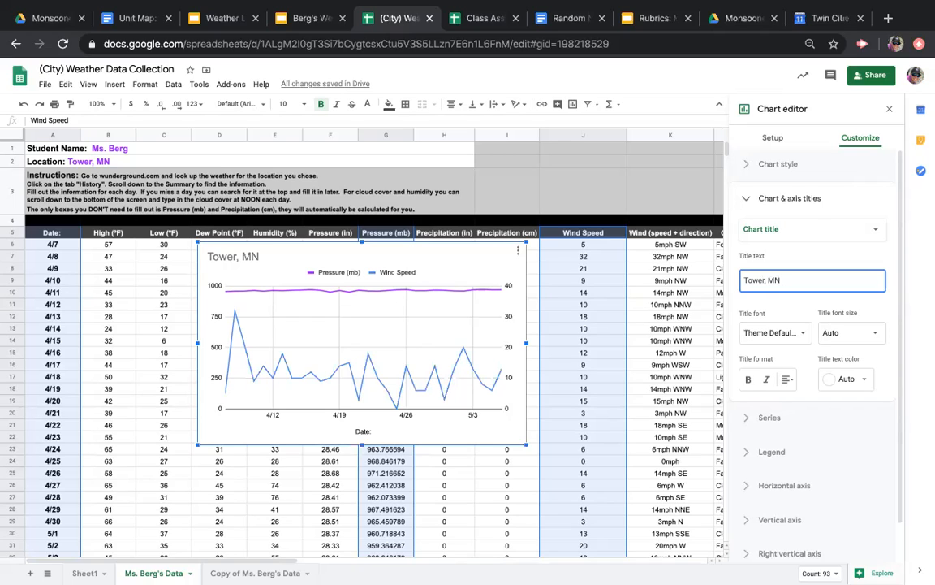
{"action": "type", "text": " Pressure and Wind Speed"}
Format the chart title as bold, italic and centered with black text
{"action": "left_click", "coordinate": [750, 379]}
{"action": "left_click", "coordinate": [764, 381]}
{"action": "left_click", "coordinate": [787, 380]}
{"action": "left_click", "coordinate": [801, 401]}
{"action": "left_click", "coordinate": [847, 379]}
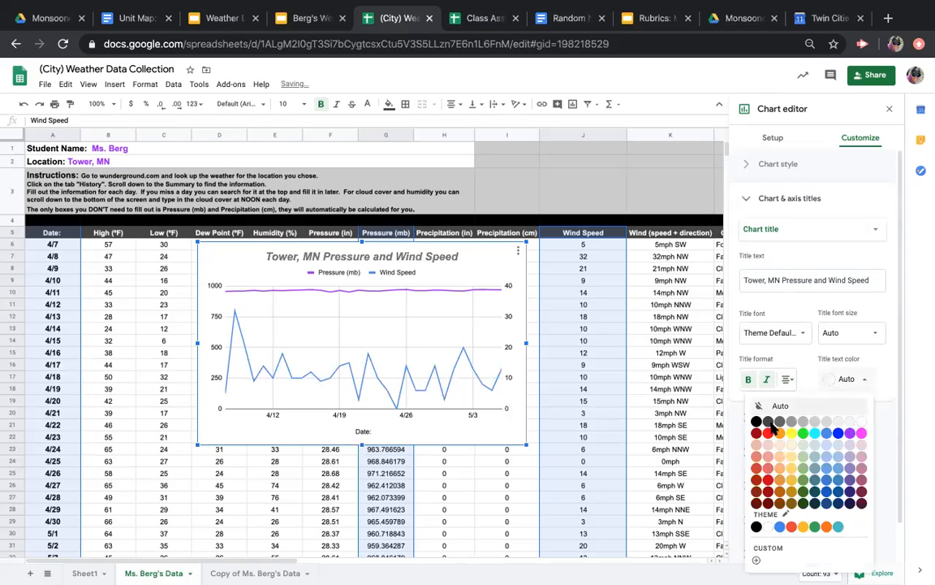
{"action": "left_click", "coordinate": [758, 421]}
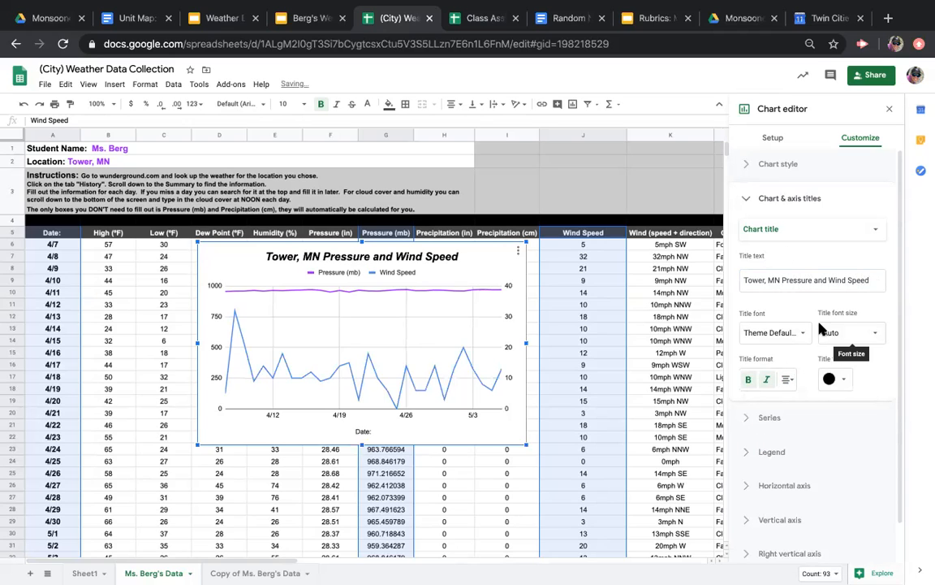
Change the horizontal axis title to "Date" without the colon and make it bold and italic
{"action": "left_click", "coordinate": [797, 230]}
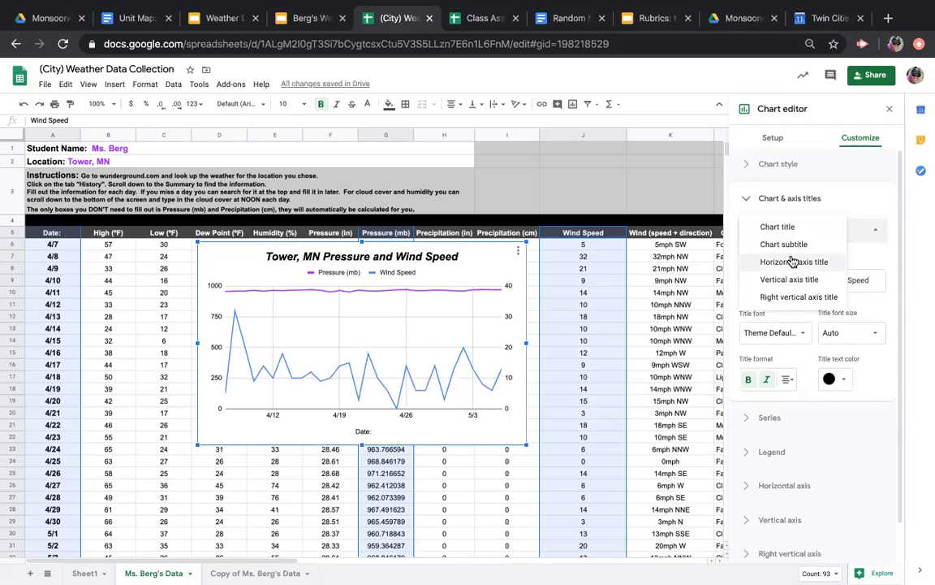
{"action": "left_click", "coordinate": [792, 261]}
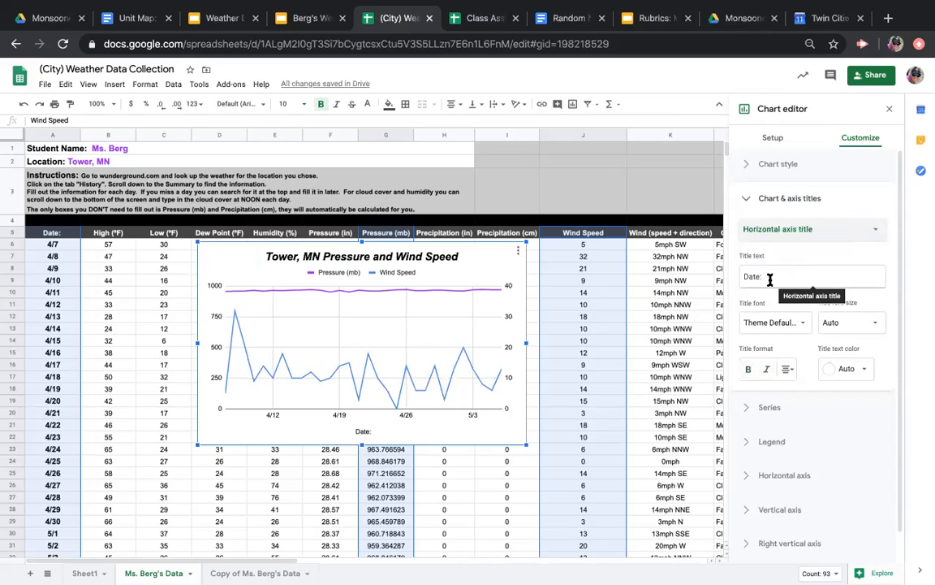
{"action": "left_click", "coordinate": [768, 277]}
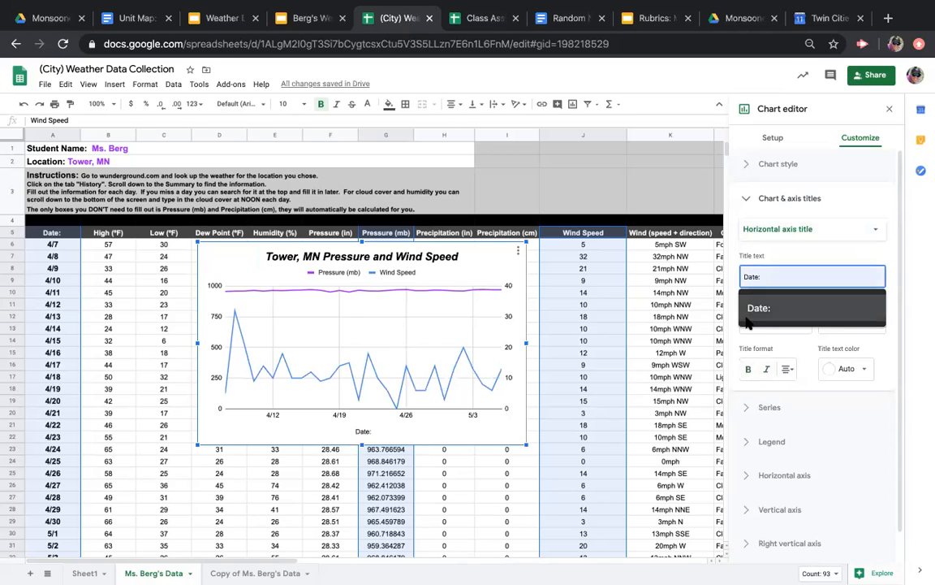
{"action": "left_click", "coordinate": [749, 370]}
{"action": "left_click", "coordinate": [767, 371]}
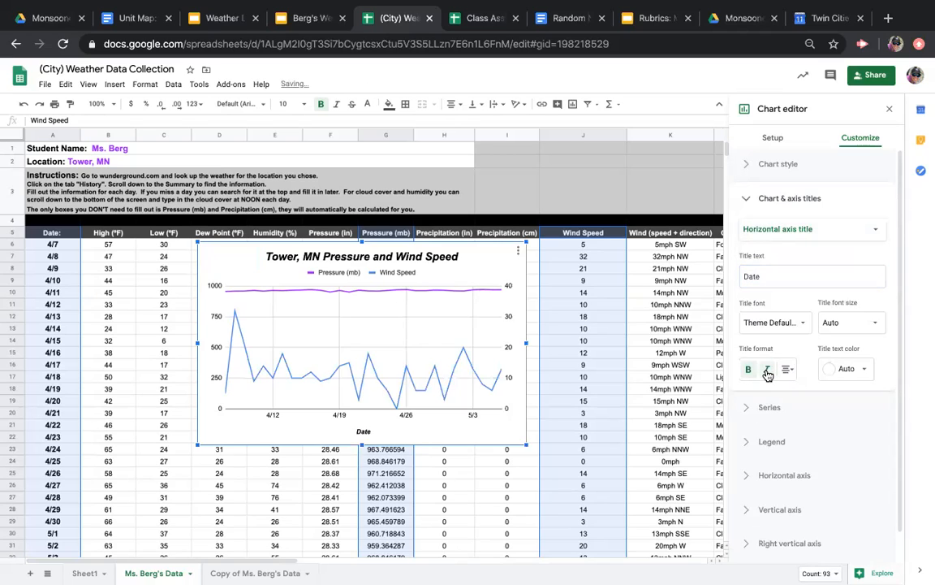
Add the vertical axis title "Pressure (mb)" and make it bold and italic
{"action": "left_click", "coordinate": [840, 230]}
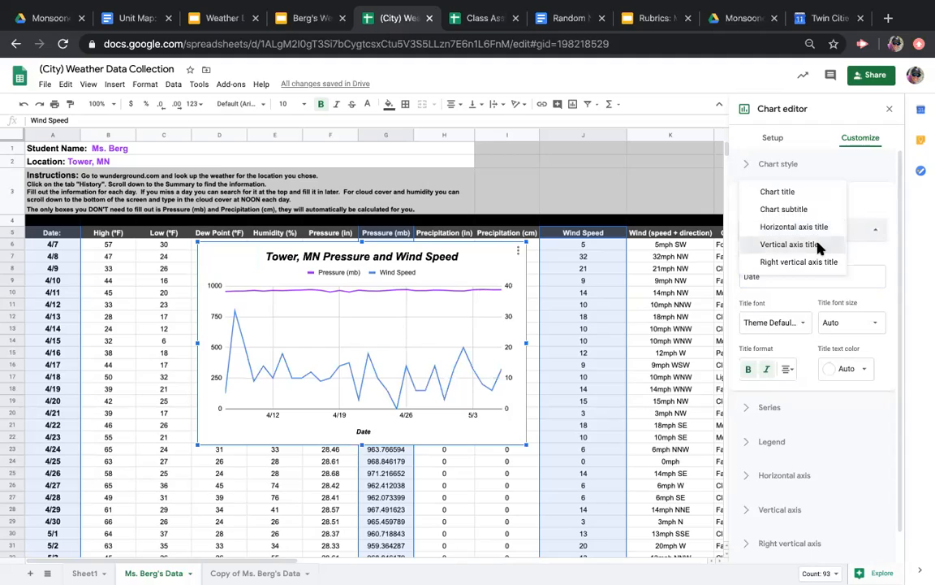
{"action": "left_click", "coordinate": [815, 244]}
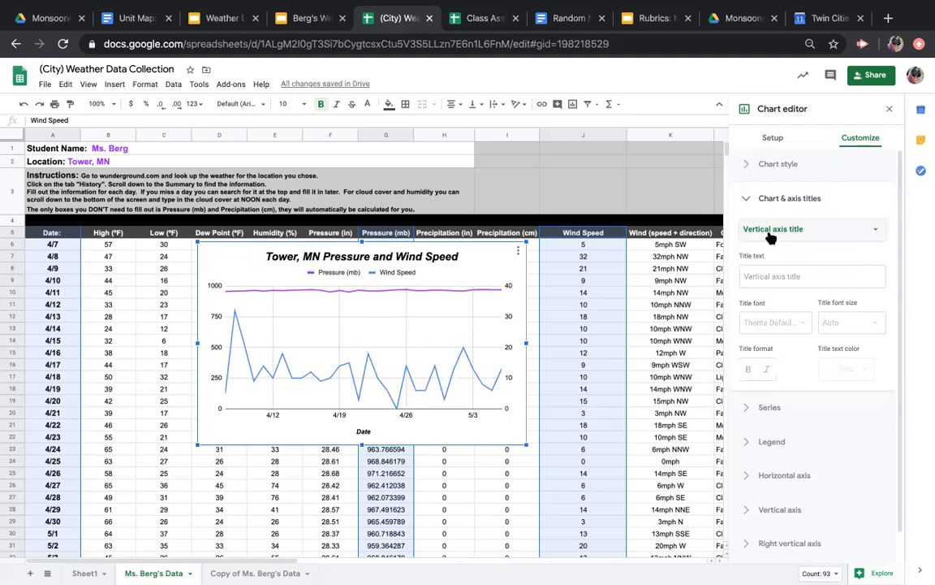
{"action": "left_click", "coordinate": [756, 277]}
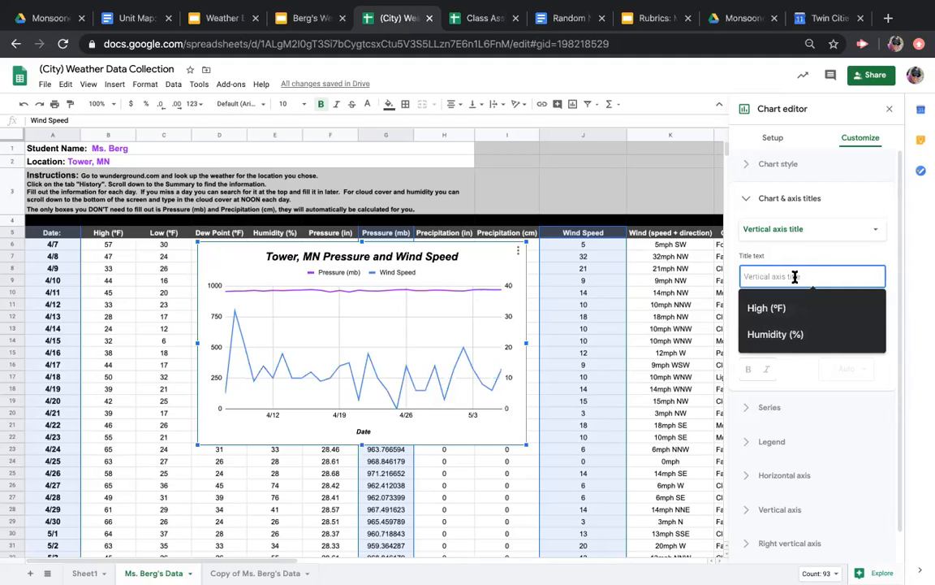
{"action": "type", "text": "Pressure (mb)"}
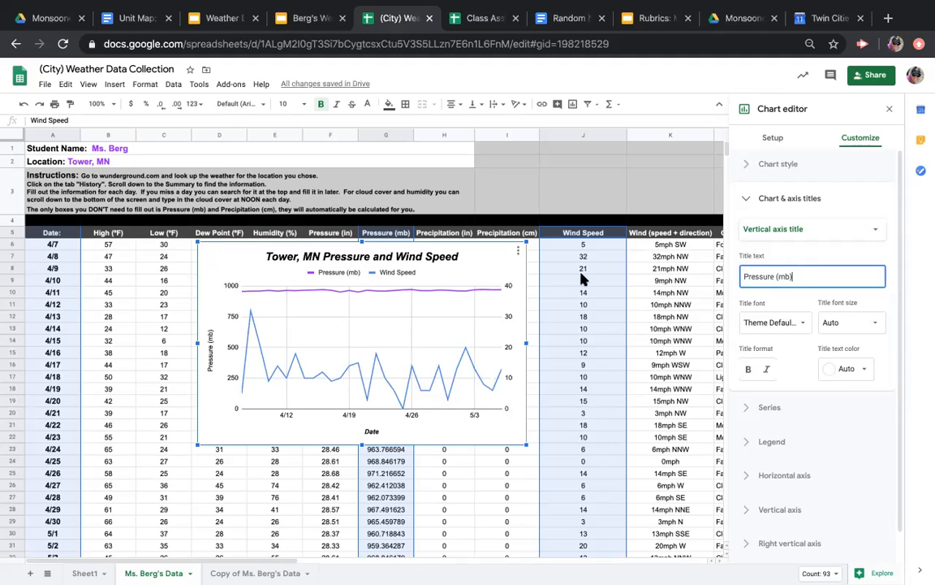
{"action": "left_click", "coordinate": [748, 369]}
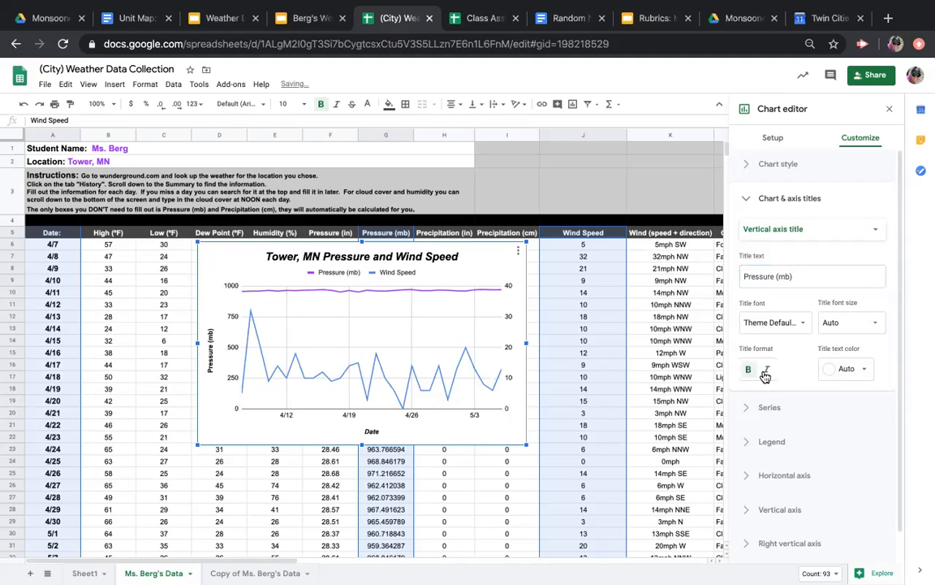
{"action": "left_click", "coordinate": [769, 370]}
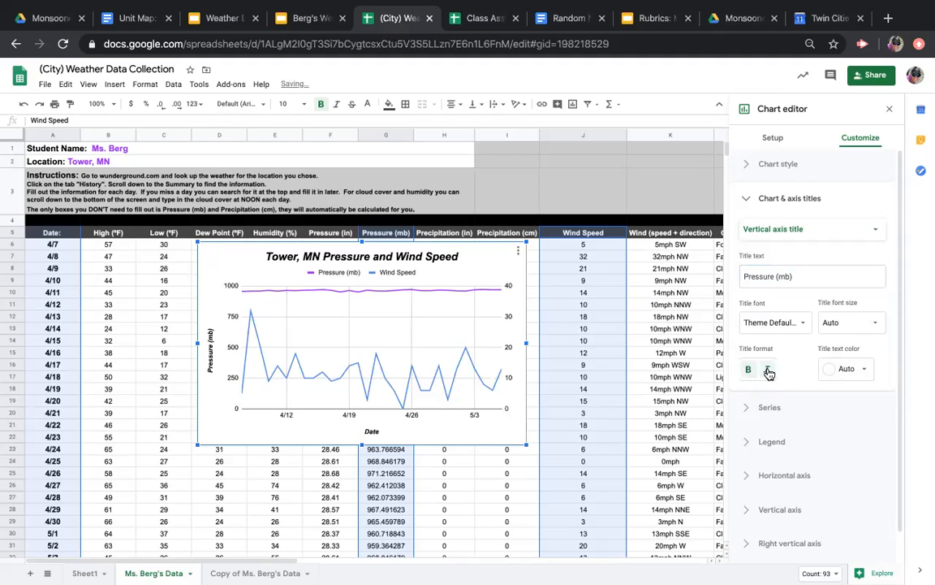
Add the right vertical axis title "Wind Speed (mph)" and make it bold and italic
{"action": "left_click", "coordinate": [857, 237]}
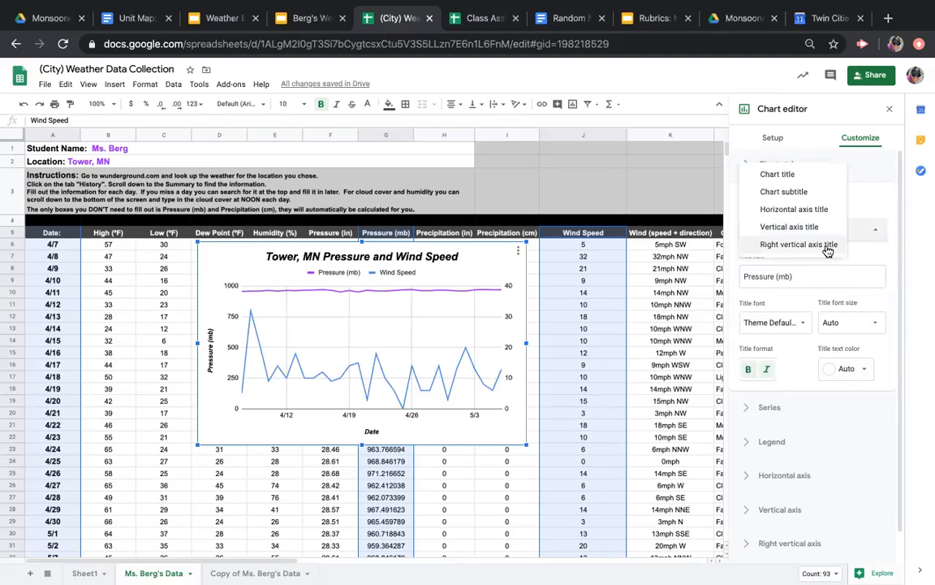
{"action": "left_click", "coordinate": [828, 251]}
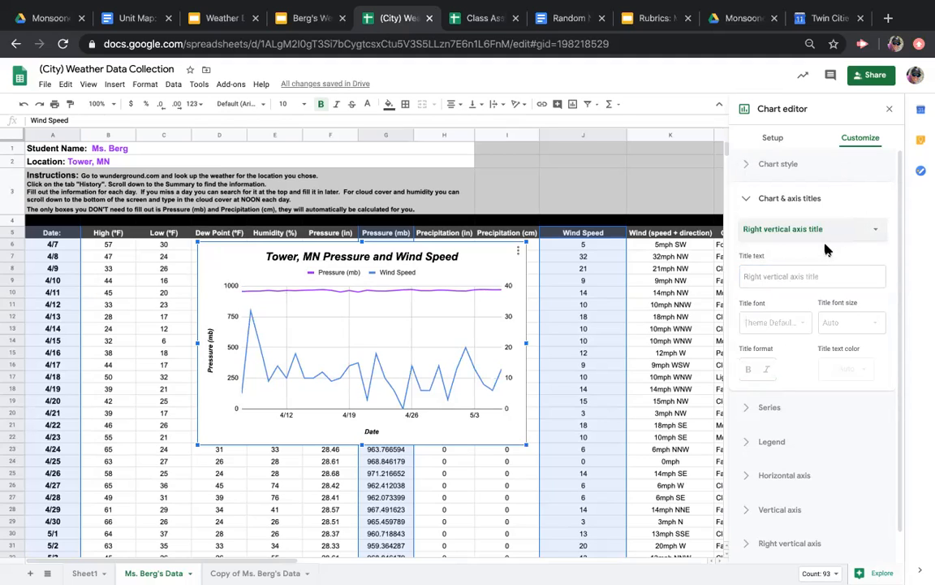
{"action": "left_click", "coordinate": [780, 278]}
{"action": "type", "text": "Wind"}
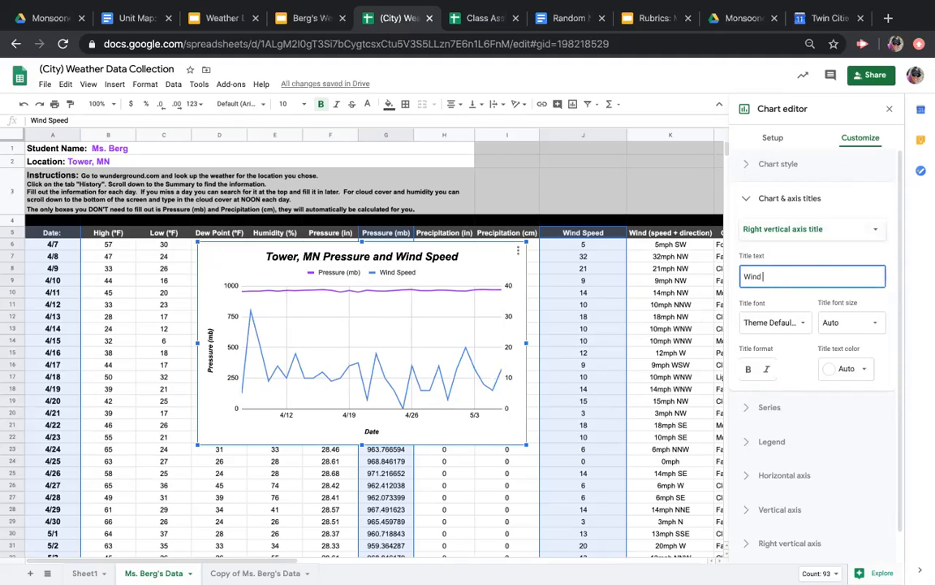
{"action": "type", "text": " Speed (mph)"}
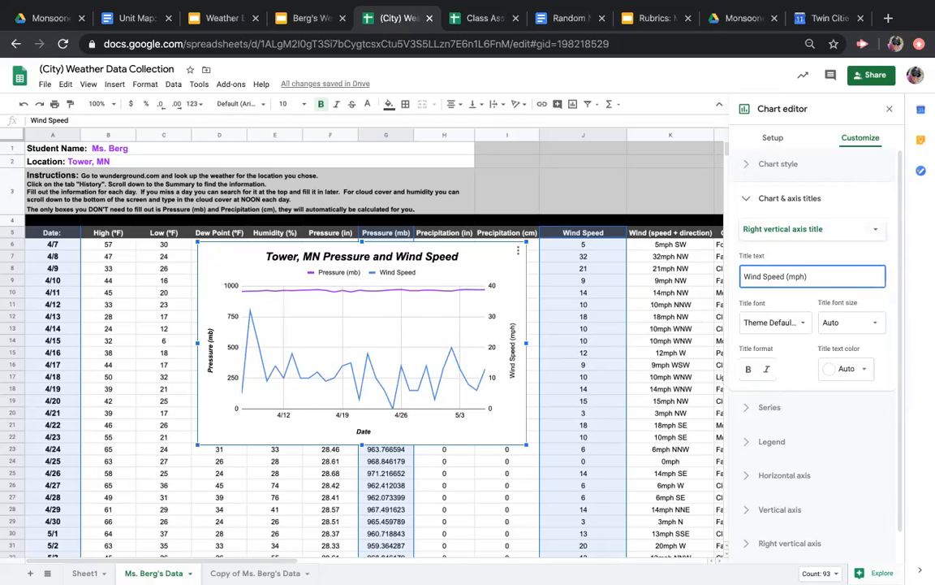
{"action": "left_click", "coordinate": [748, 369]}
{"action": "left_click", "coordinate": [767, 371]}
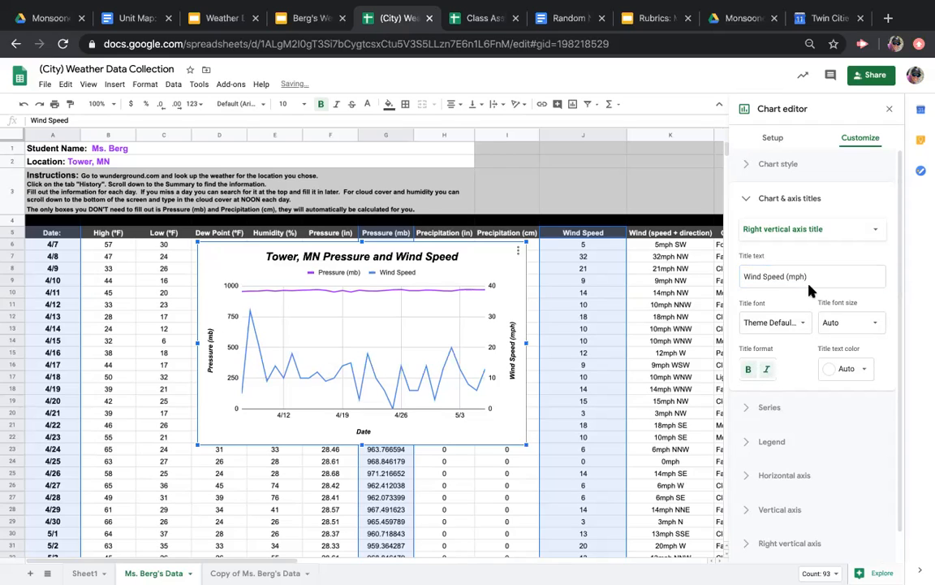
{"action": "left_click", "coordinate": [808, 229]}
{"action": "left_click", "coordinate": [884, 205]}
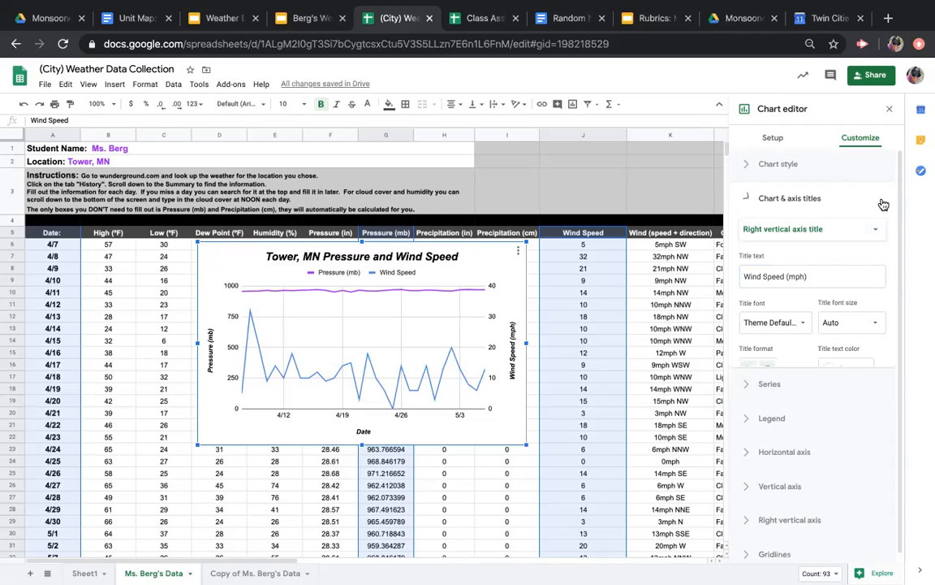
{"action": "left_click", "coordinate": [752, 199]}
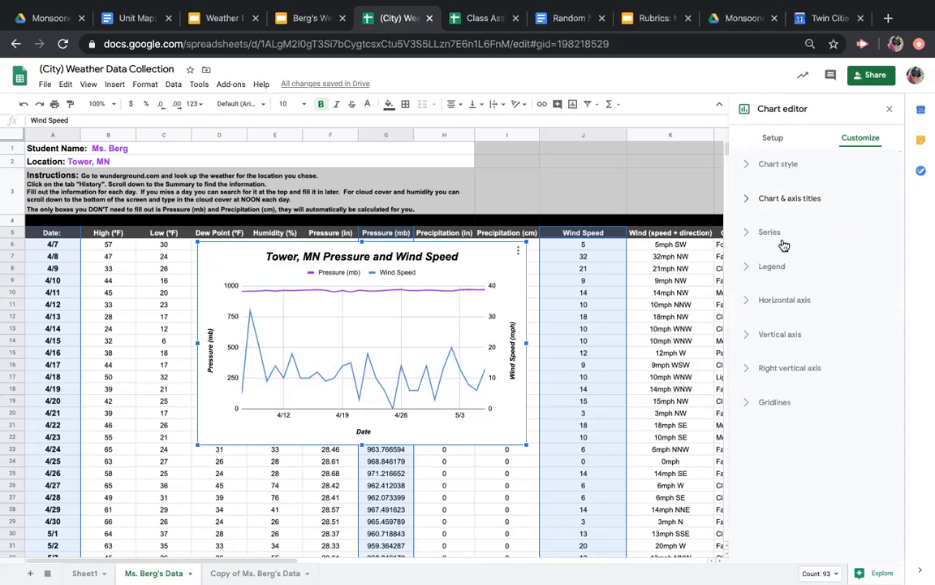
Set the chart's horizontal axis to treat its date labels as text
{"action": "left_click", "coordinate": [749, 301]}
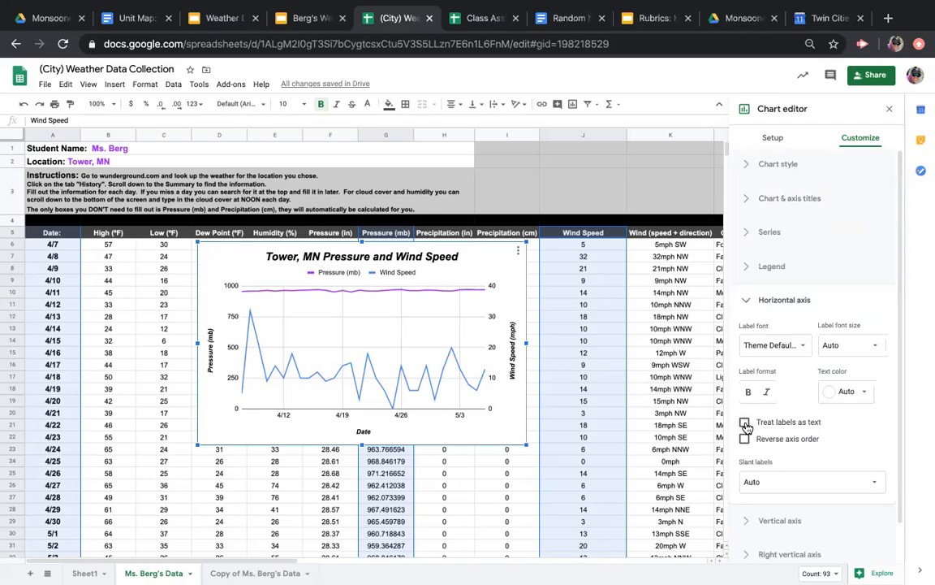
{"action": "left_click", "coordinate": [745, 423]}
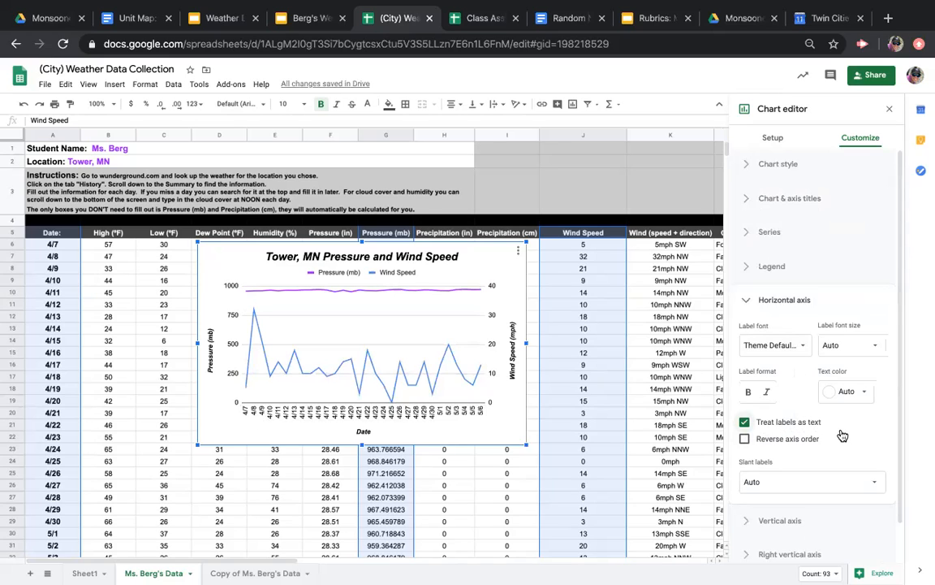
{"action": "left_click", "coordinate": [750, 302]}
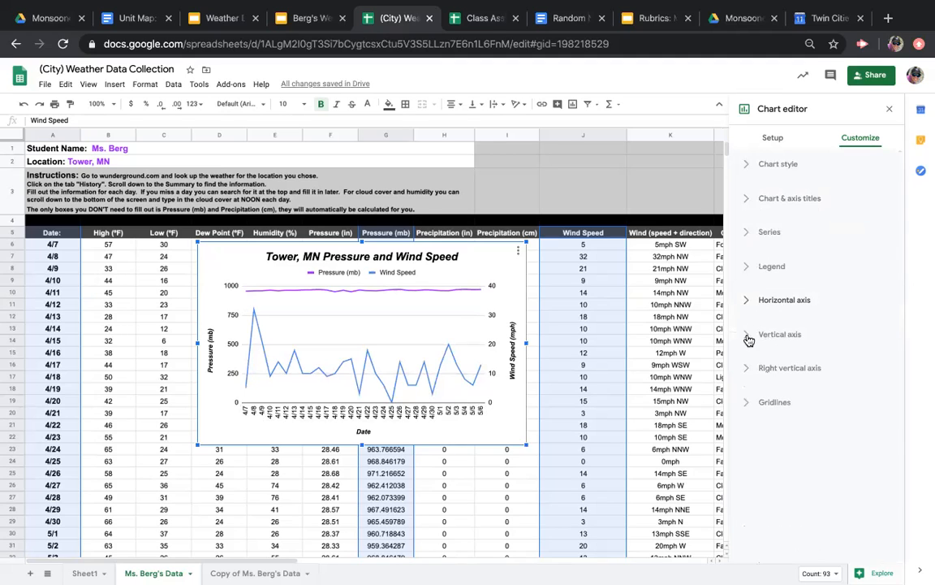
Set the vertical axis minimum to 940 and its maximum to 980
{"action": "left_click", "coordinate": [749, 336]}
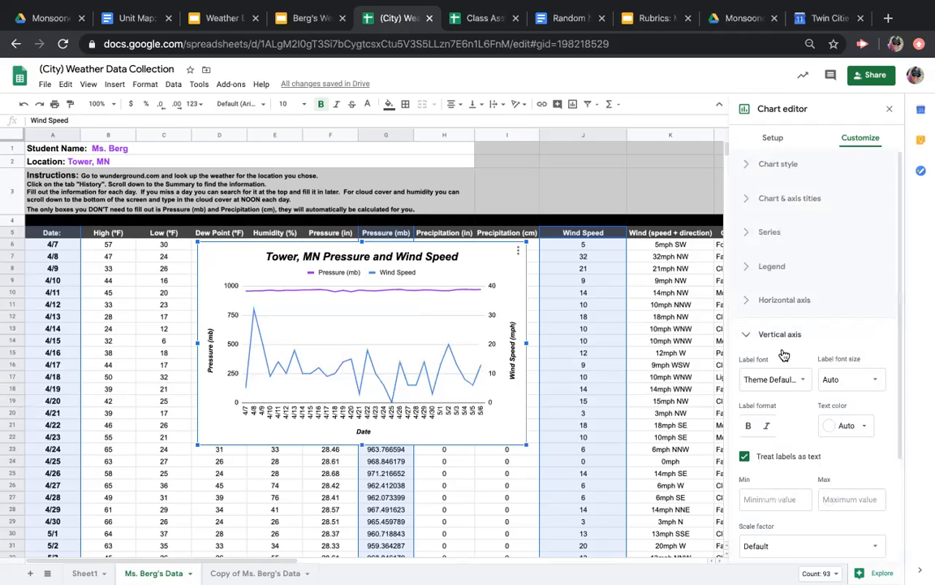
{"action": "scroll", "coordinate": [800, 359], "scroll_direction": "down", "scroll_amount": 1}
{"action": "scroll", "coordinate": [798, 357], "scroll_direction": "down", "scroll_amount": 1}
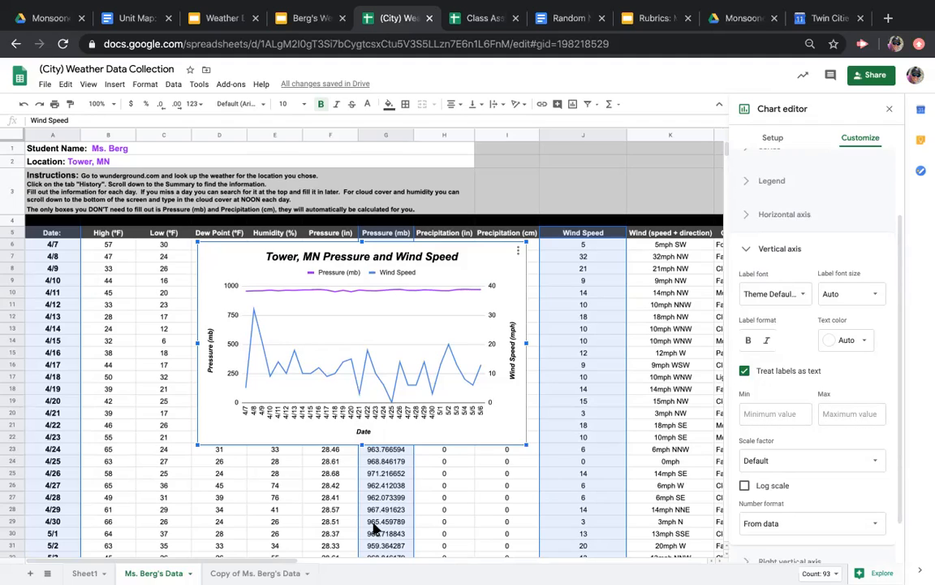
{"action": "left_click", "coordinate": [778, 416]}
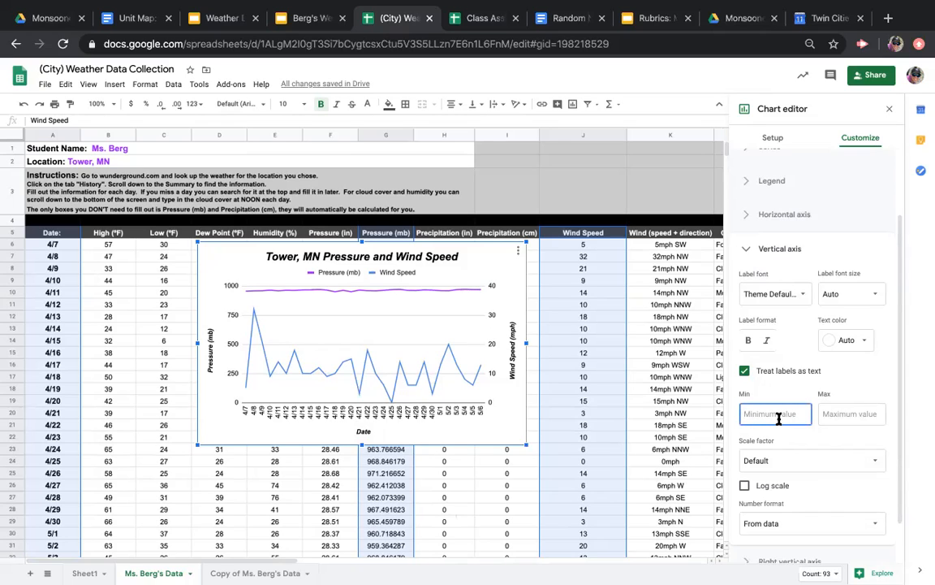
{"action": "type", "text": "940"}
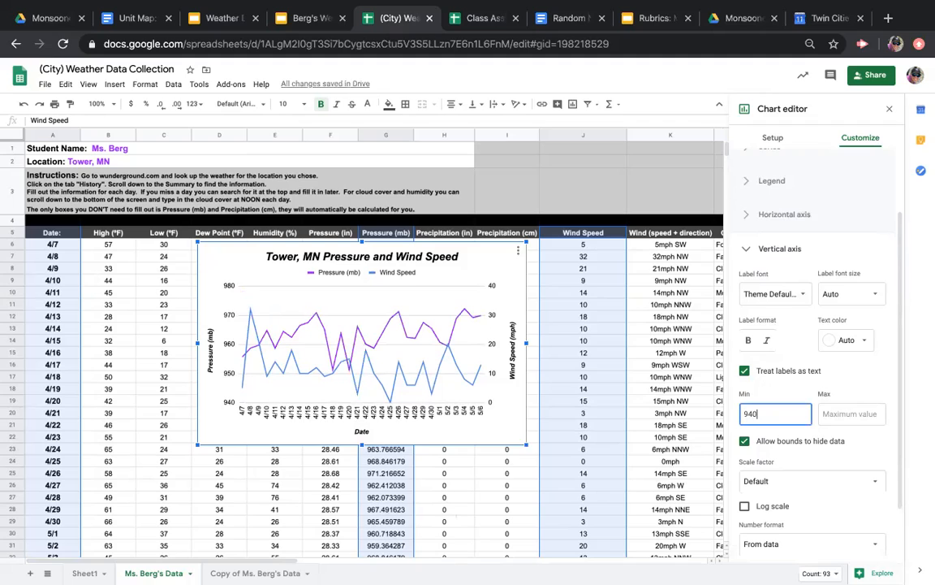
{"action": "left_click", "coordinate": [852, 418]}
{"action": "type", "text": "980"}
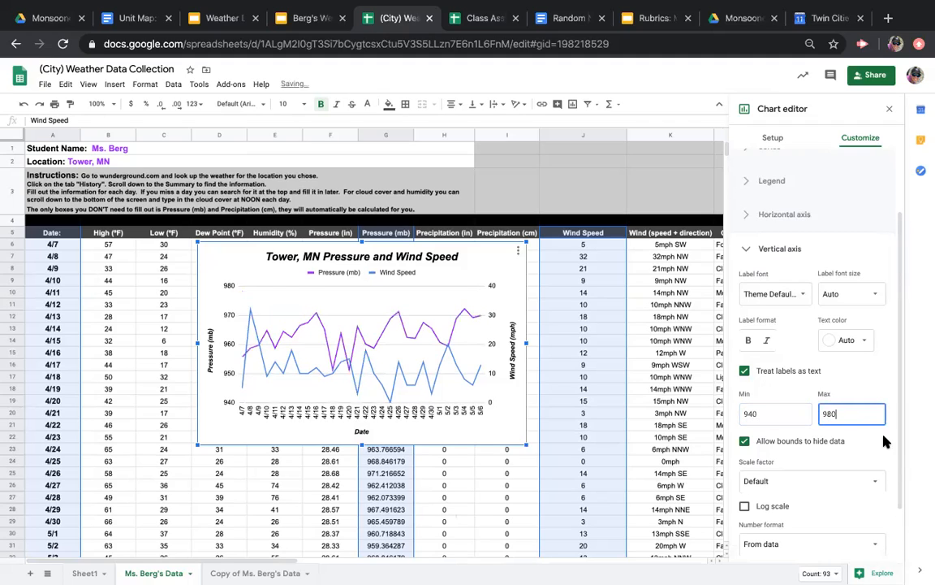
Turn off allowing bounds to hide data for the vertical axis and clear its maximum value
{"action": "left_click", "coordinate": [875, 442]}
{"action": "left_click", "coordinate": [848, 406]}
{"action": "left_click", "coordinate": [782, 413]}
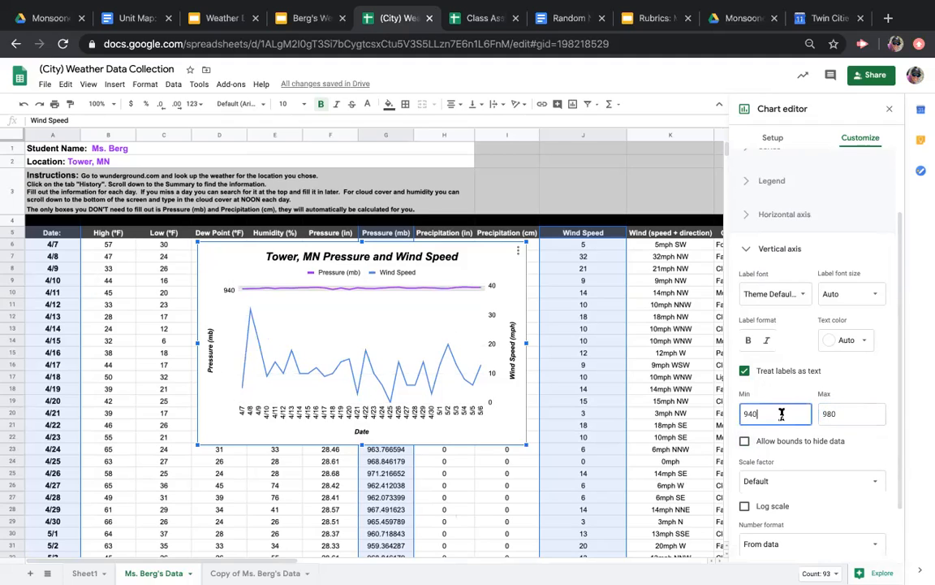
{"action": "double_click", "coordinate": [852, 413]}
{"action": "key", "text": "BackSpace"}
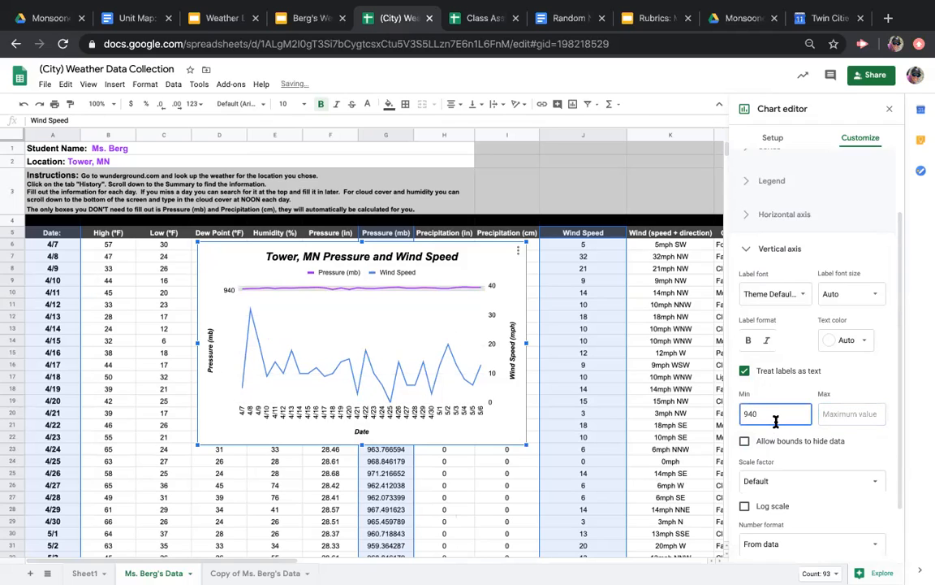
{"action": "scroll", "coordinate": [754, 371], "scroll_direction": "down", "scroll_amount": 2}
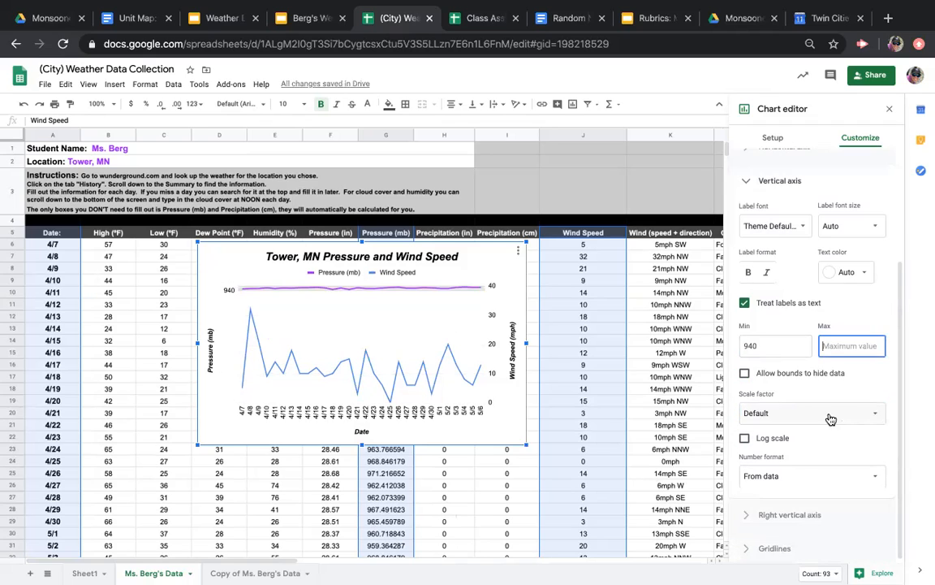
Allow bounds to hide data for the vertical axis and finish its settings
{"action": "left_click", "coordinate": [745, 374]}
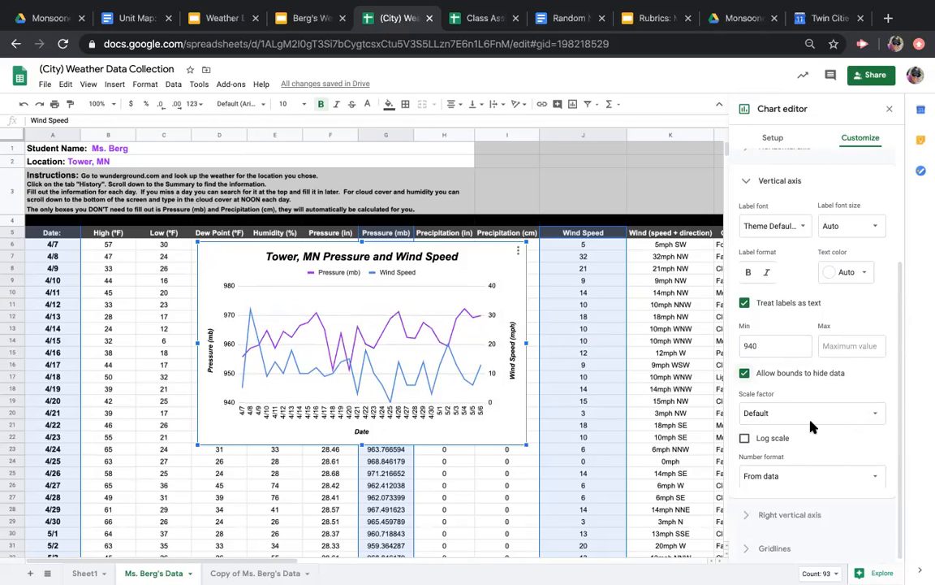
{"action": "left_click", "coordinate": [748, 183]}
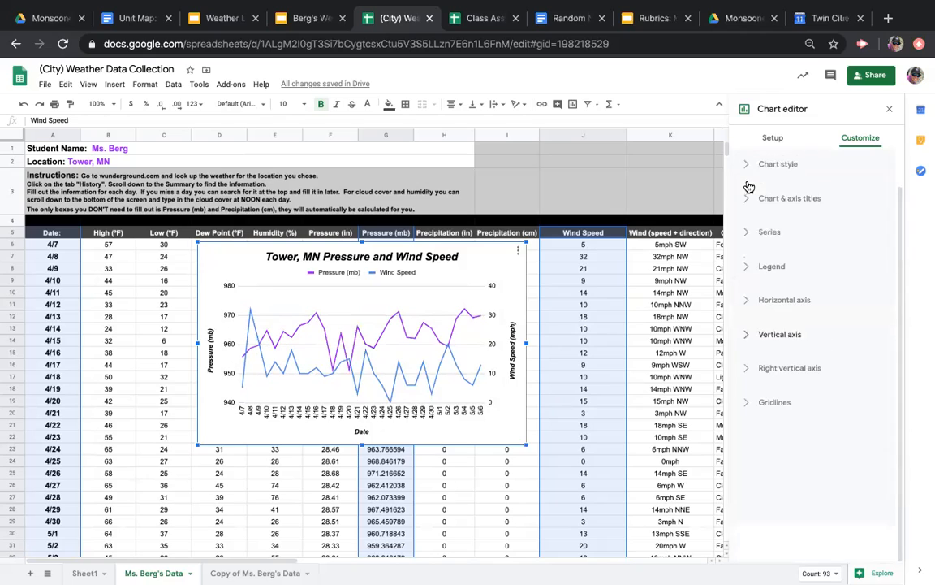
Review the right vertical axis settings and leave the chart editor
{"action": "left_click", "coordinate": [747, 370]}
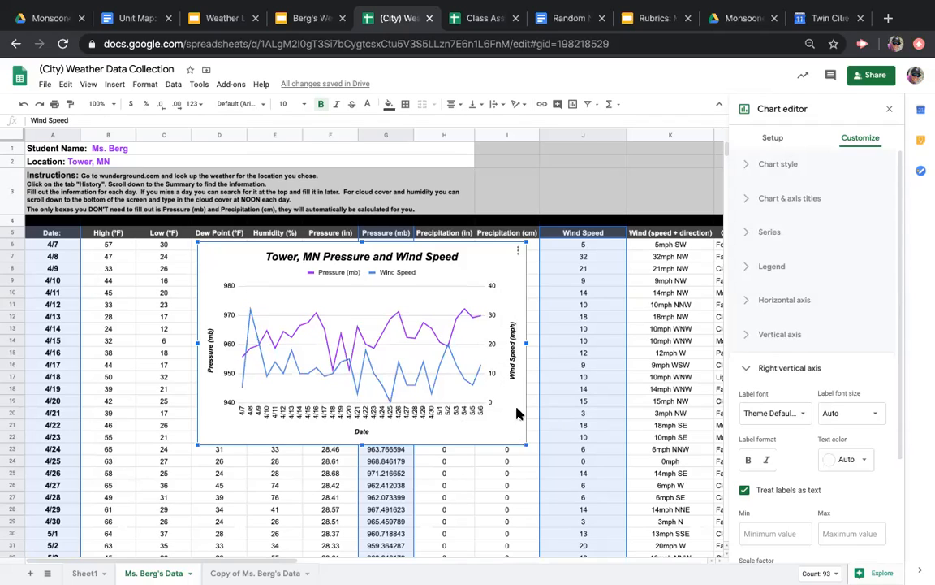
{"action": "left_click", "coordinate": [750, 371]}
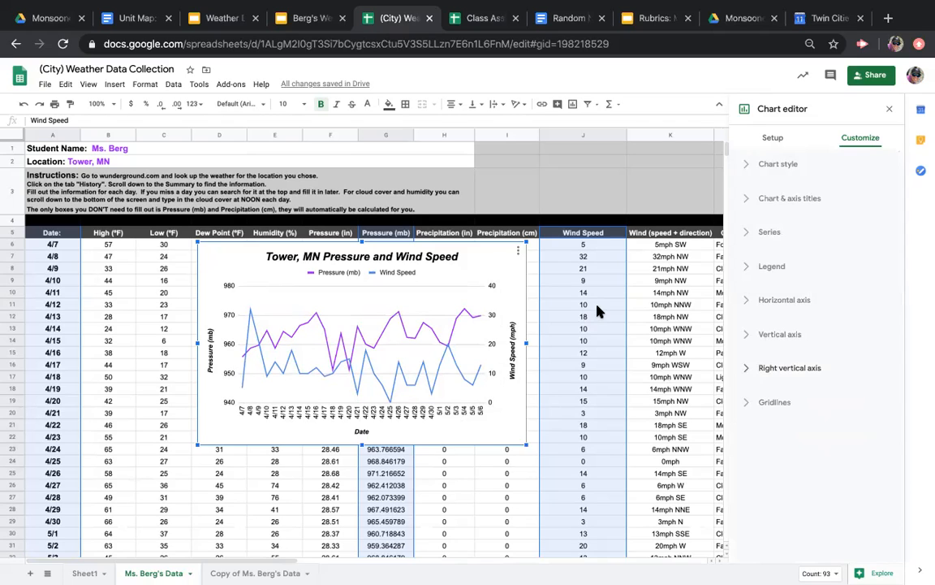
{"action": "left_click", "coordinate": [645, 294]}
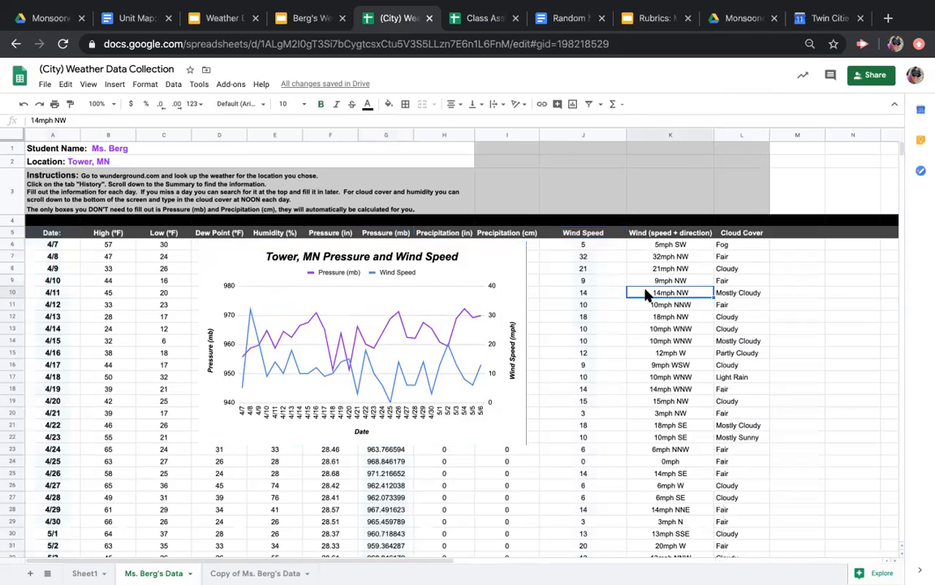
Reopen the Tower, MN Pressure and Wind Speed chart for editing
{"action": "left_click", "coordinate": [501, 264]}
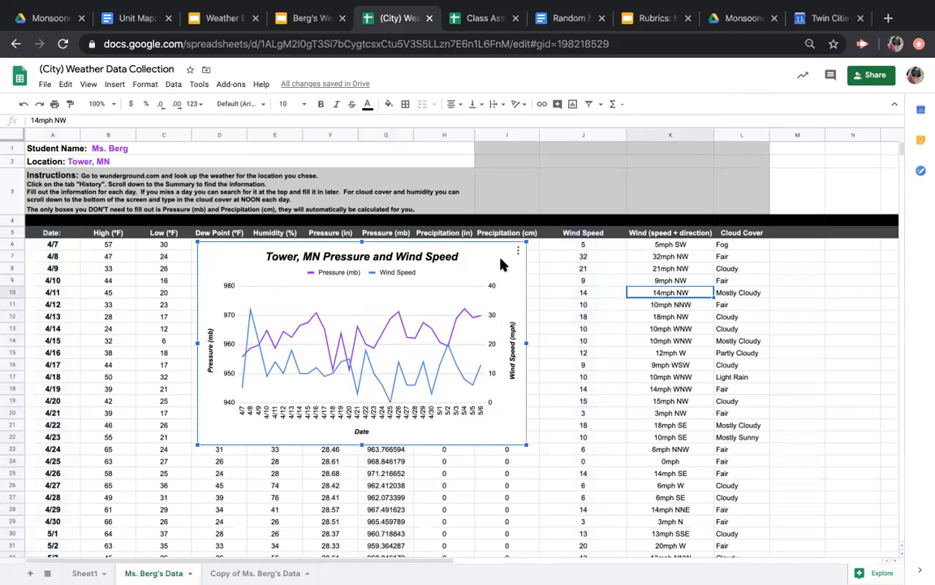
{"action": "double_click", "coordinate": [501, 265]}
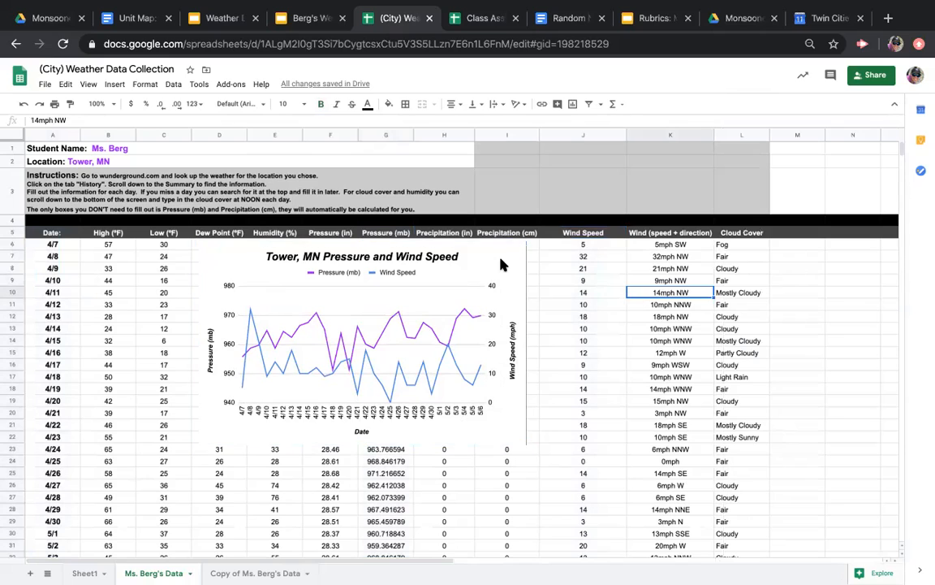